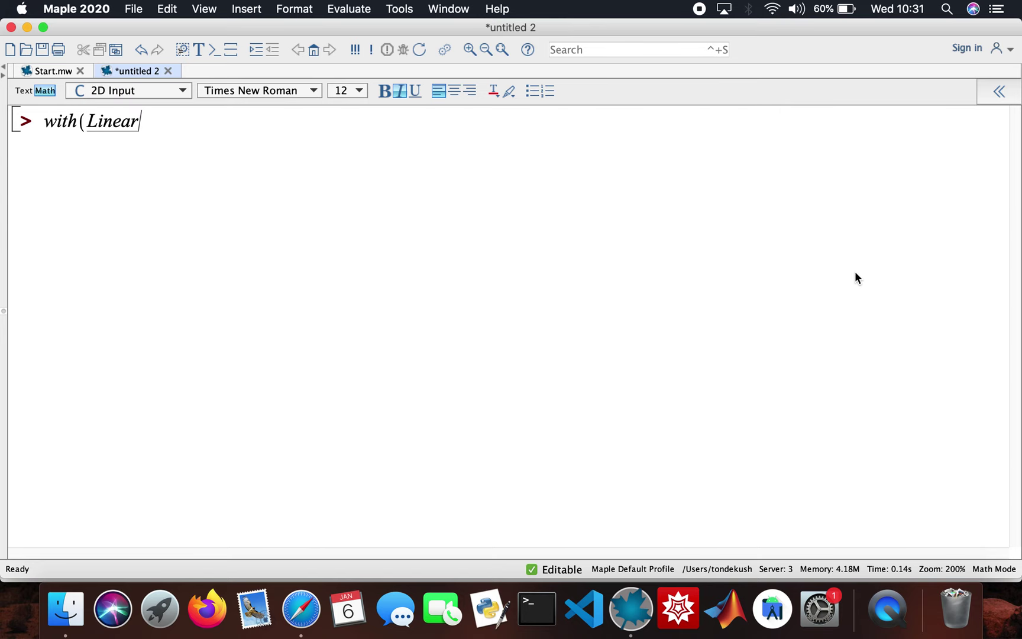
Load the LinearAlgebra package with its list of commands displayed, and look through the list
type(")")
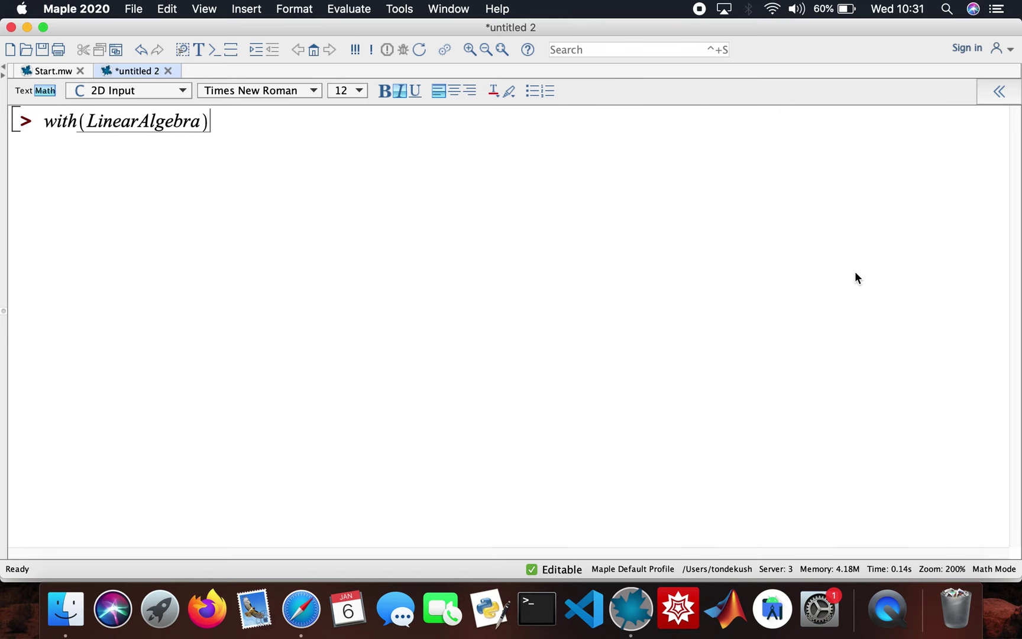
key("Return")
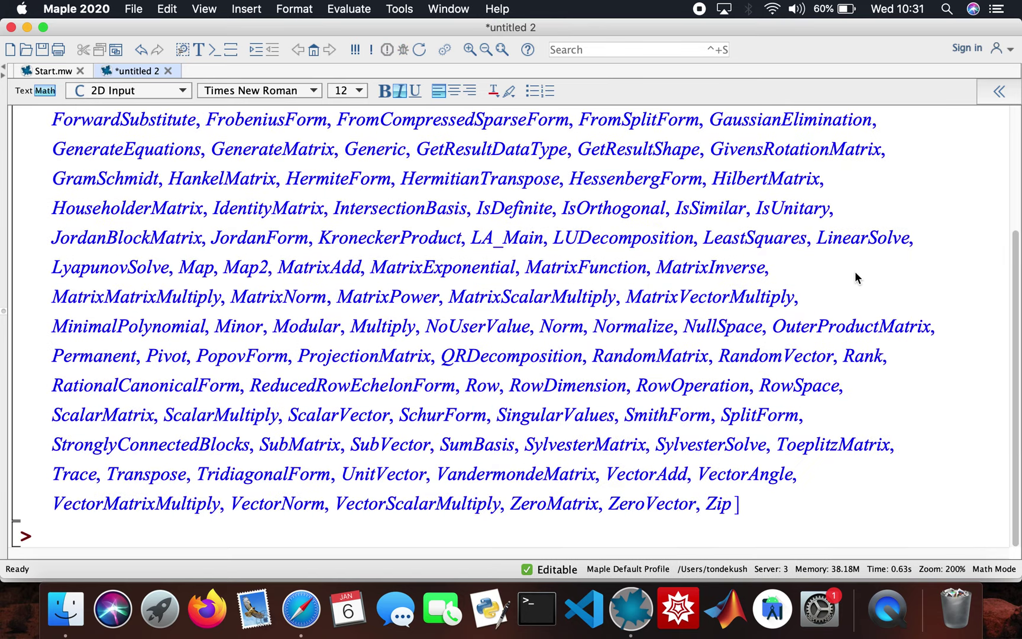
scroll(729, 278, "up", 5)
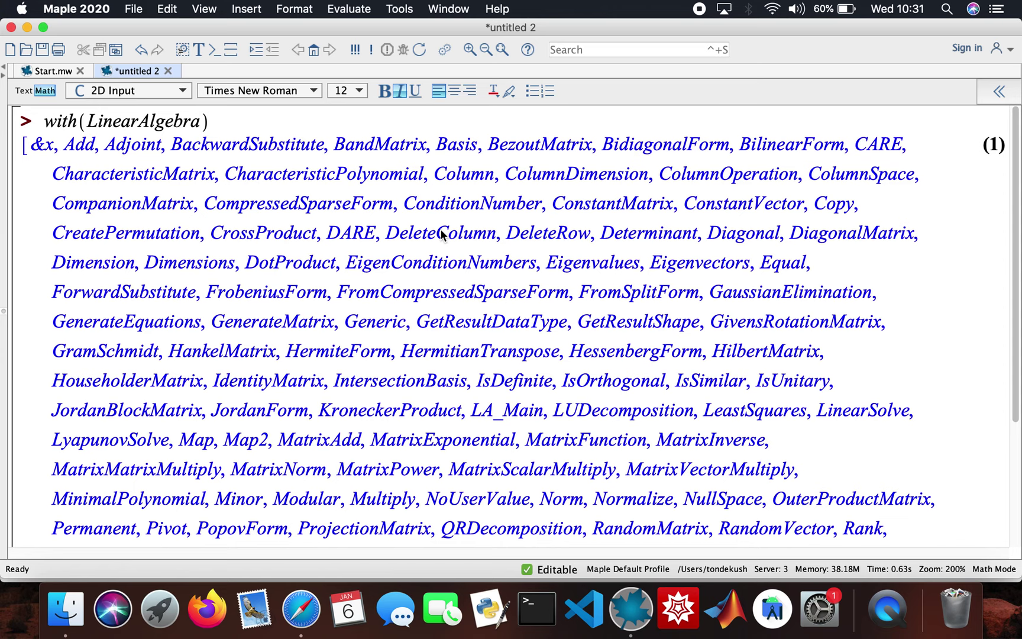
scroll(441, 234, "down", 3)
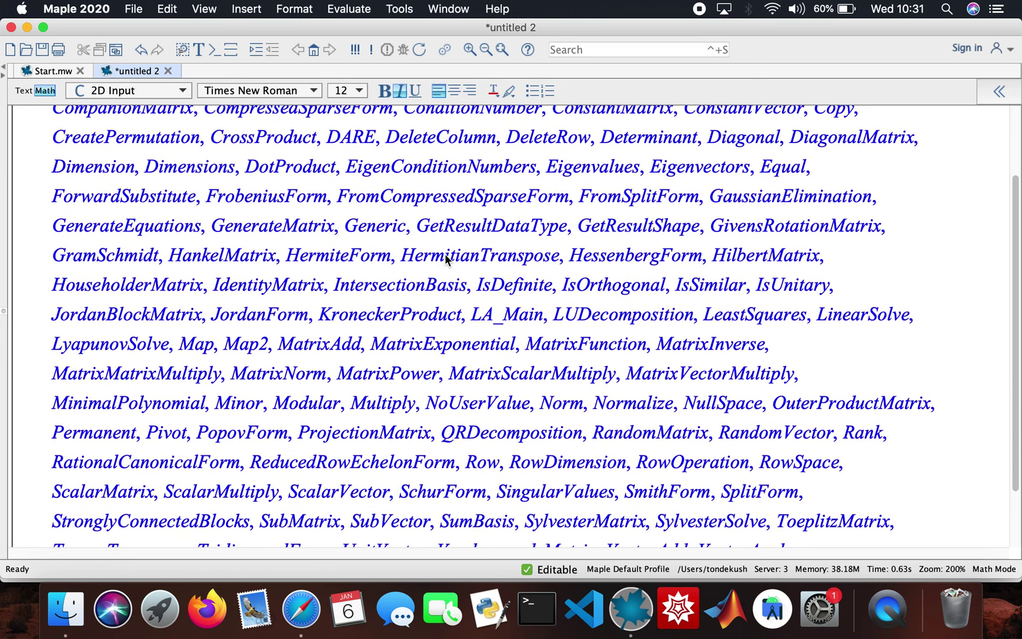
End the with(LinearAlgebra) statement with a colon and execute it again to suppress its output
scroll(442, 235, "up", 3)
left_click(229, 124)
type(":")
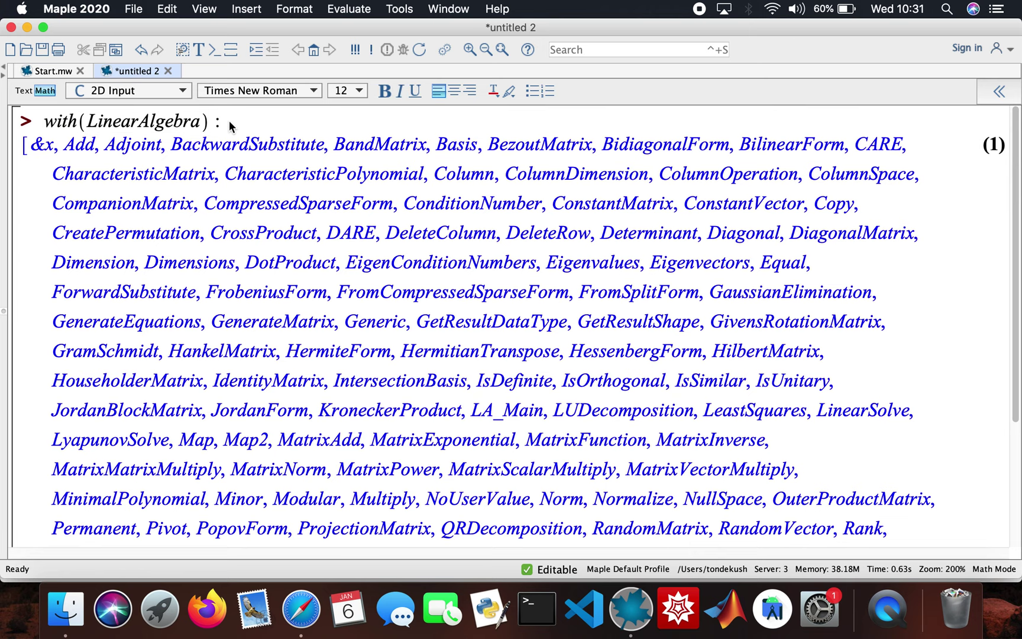
key("Return")
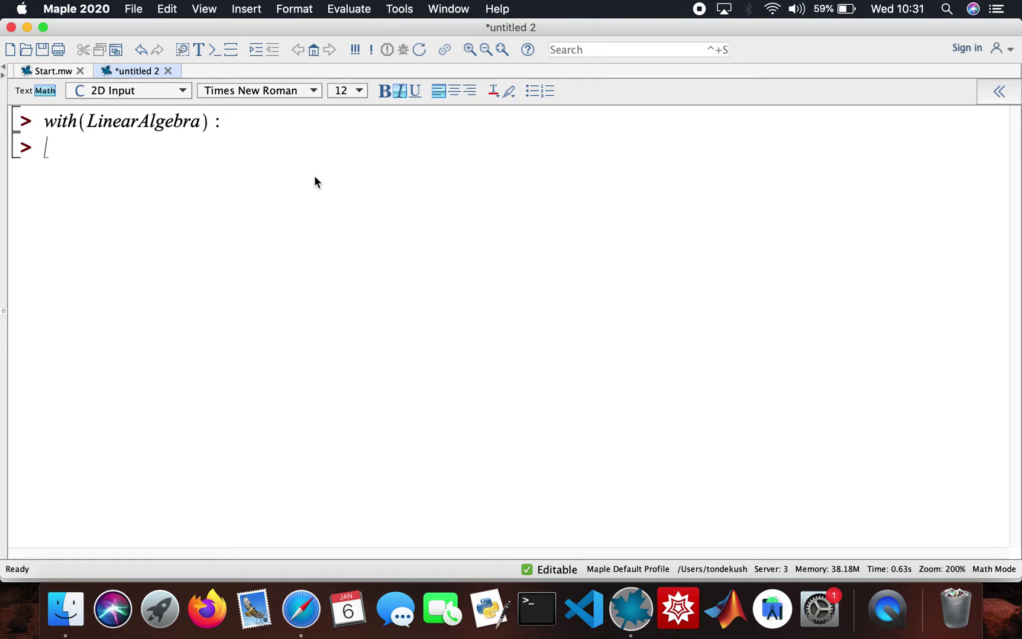
Define the 3×3 matrix A in angle-bracket notation from the columns <1, 2, 0>, <3, -1, 5> and <1, 4, 6>
type("A:=<<1,2,0")
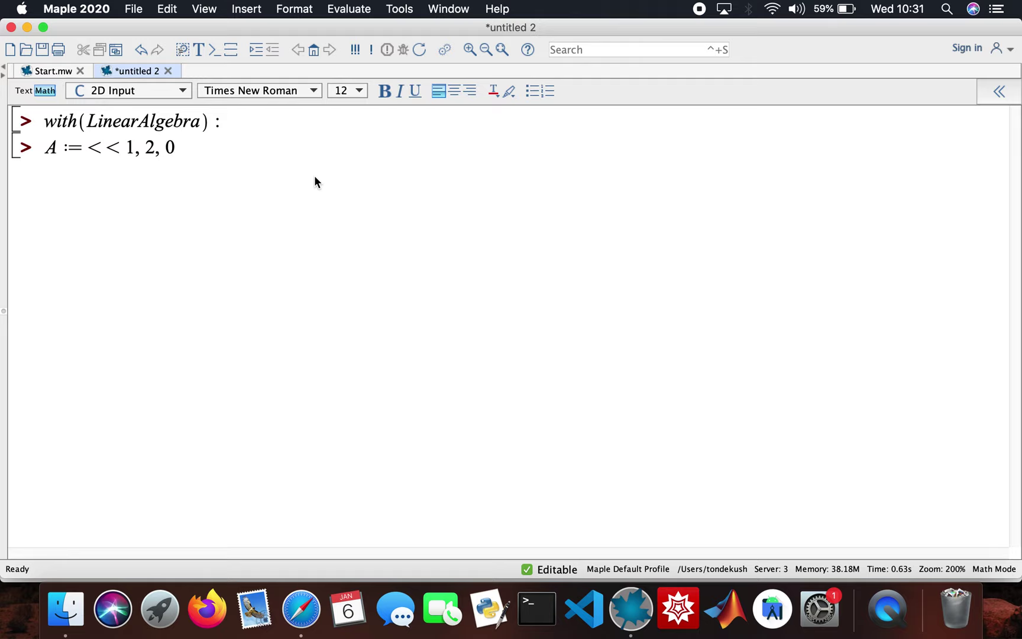
type(">")
type("|<")
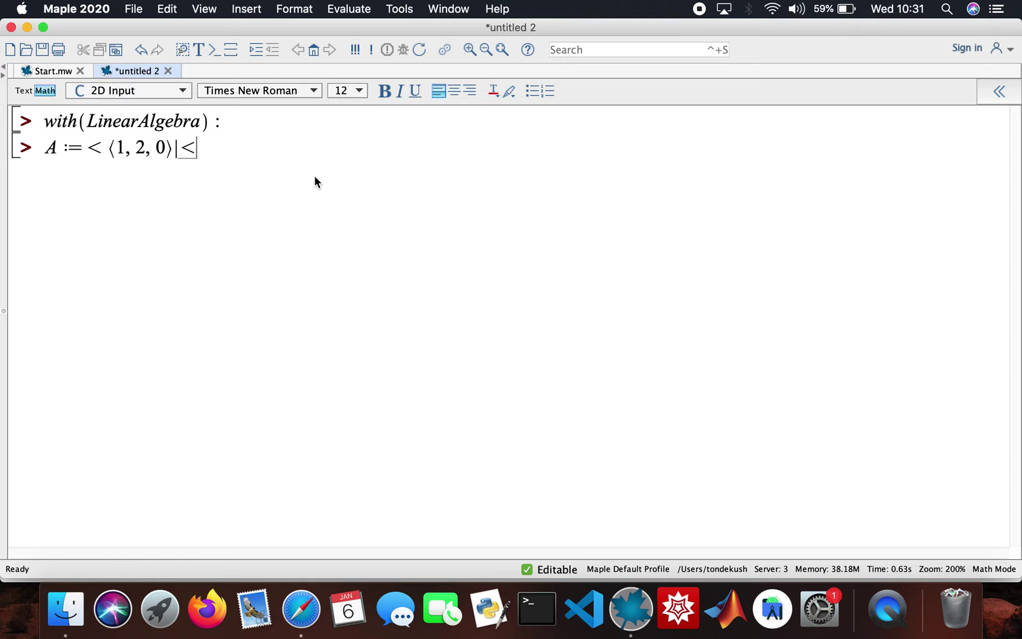
type("3,-1")
type(",5")
type(">|<")
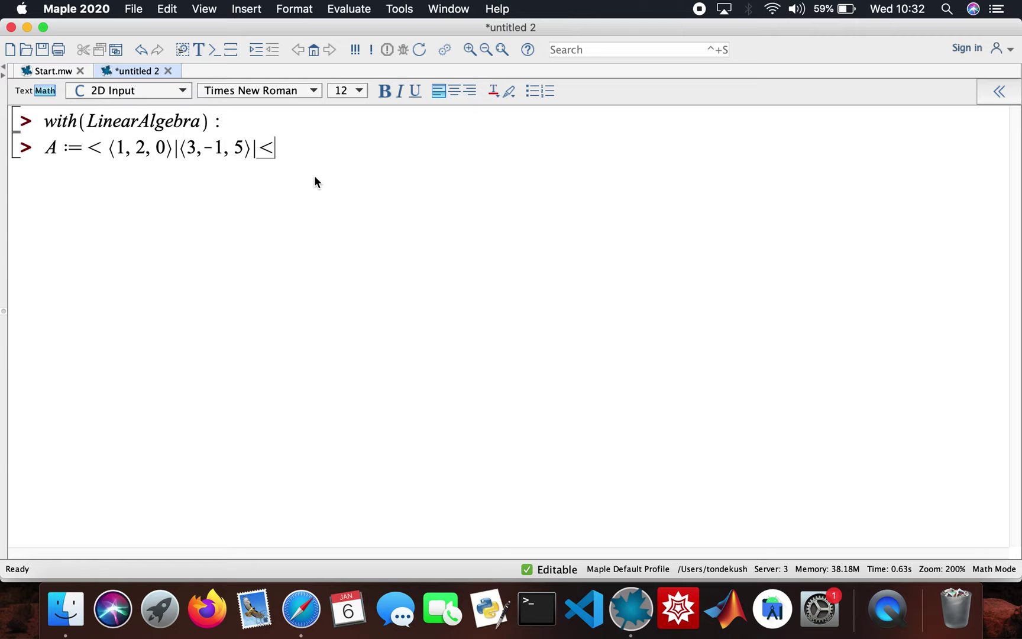
type("1, 4")
type(", 6")
type(">>")
key("Return")
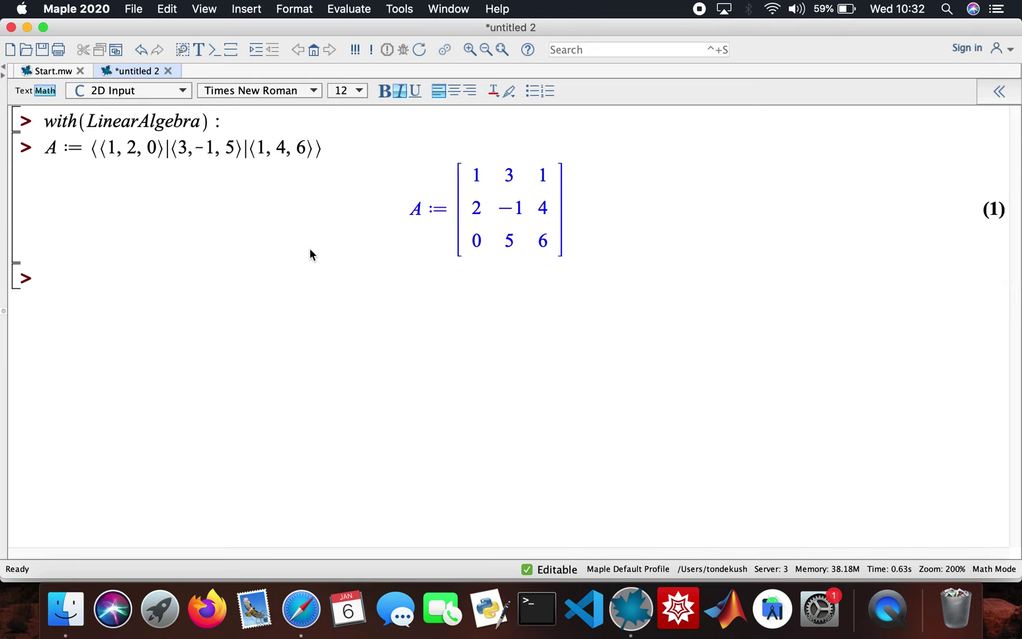
Define matrix B with the Matrix constructor from the rows [1, -2, 0], [-4, 1, 3] and [6, 8, 5]
type("B:")
type("=")
type("Mat")
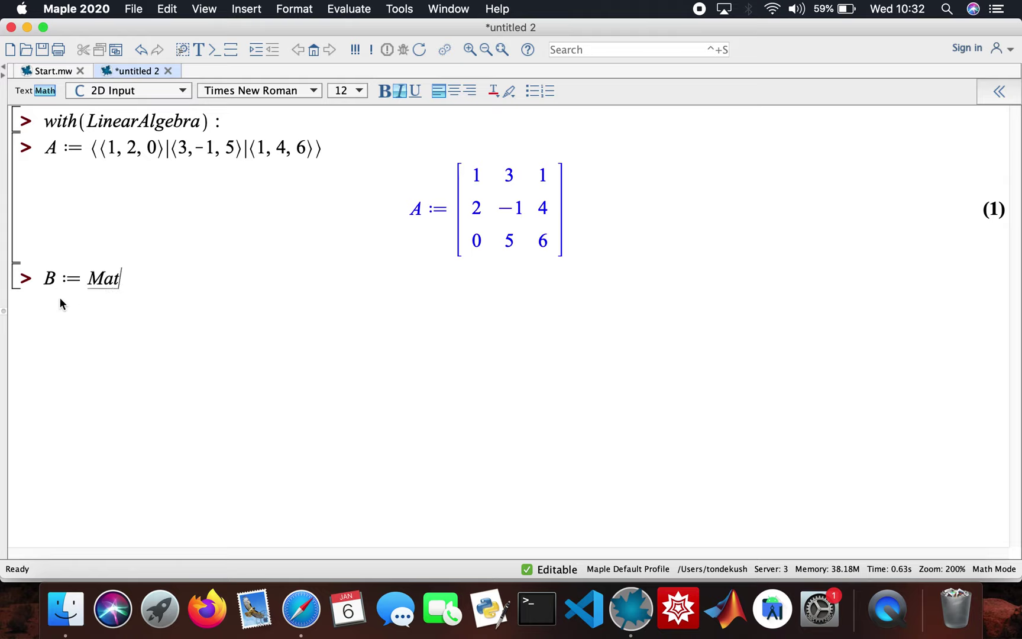
type("rix([[")
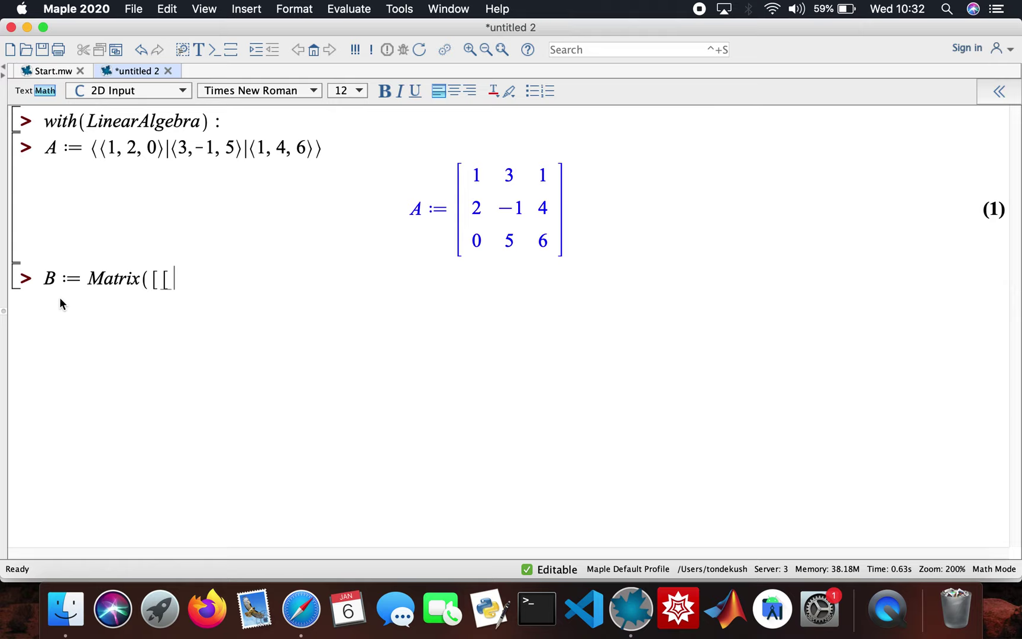
type("1,-2,0,")
key("BackSpace")
type("], [")
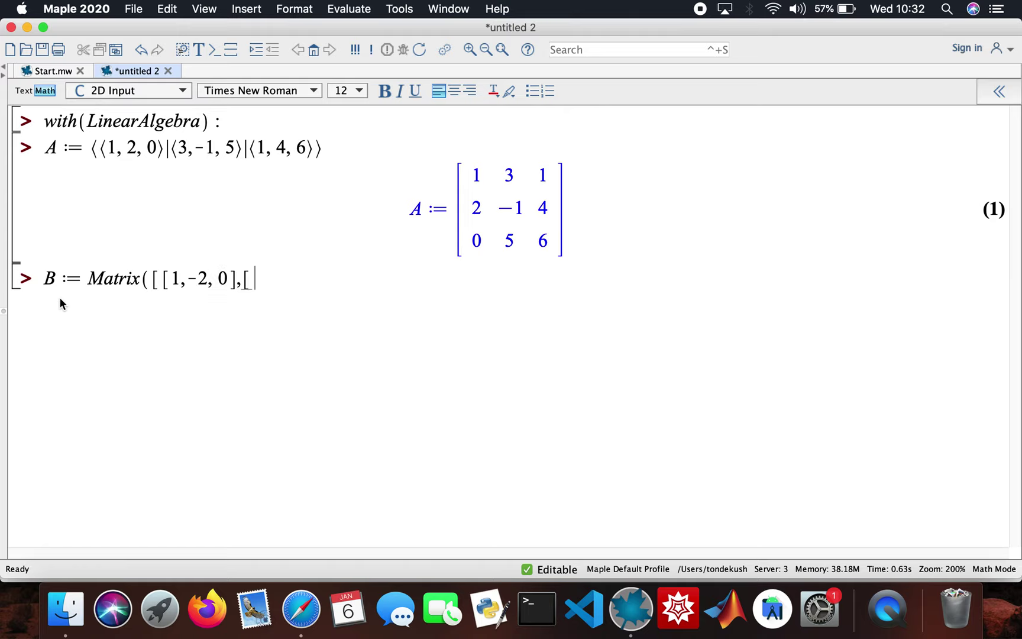
type("-4, 1, 3], [")
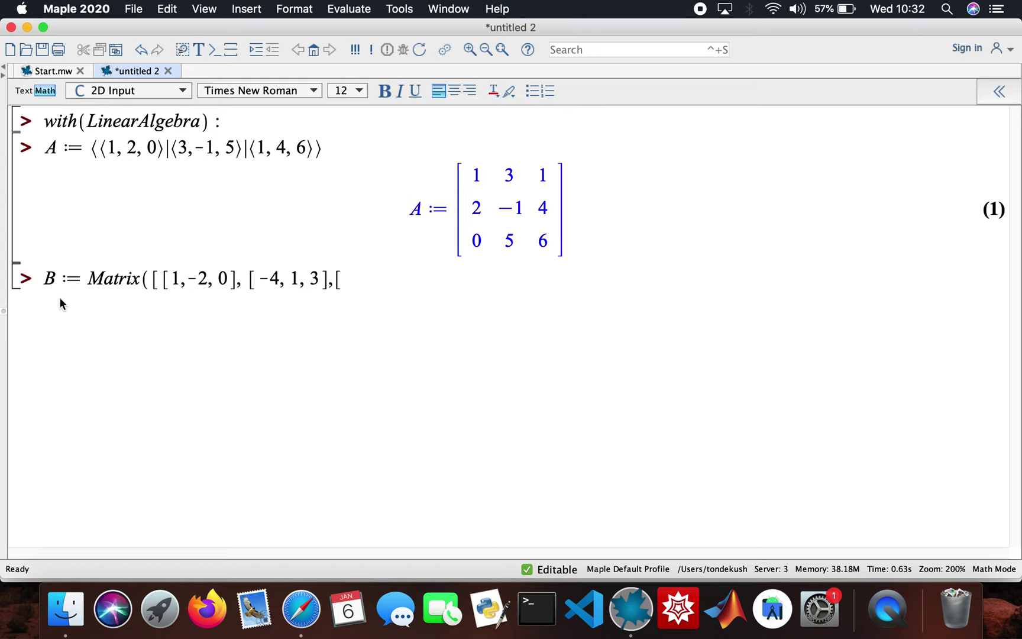
type("6, 8, 5]")
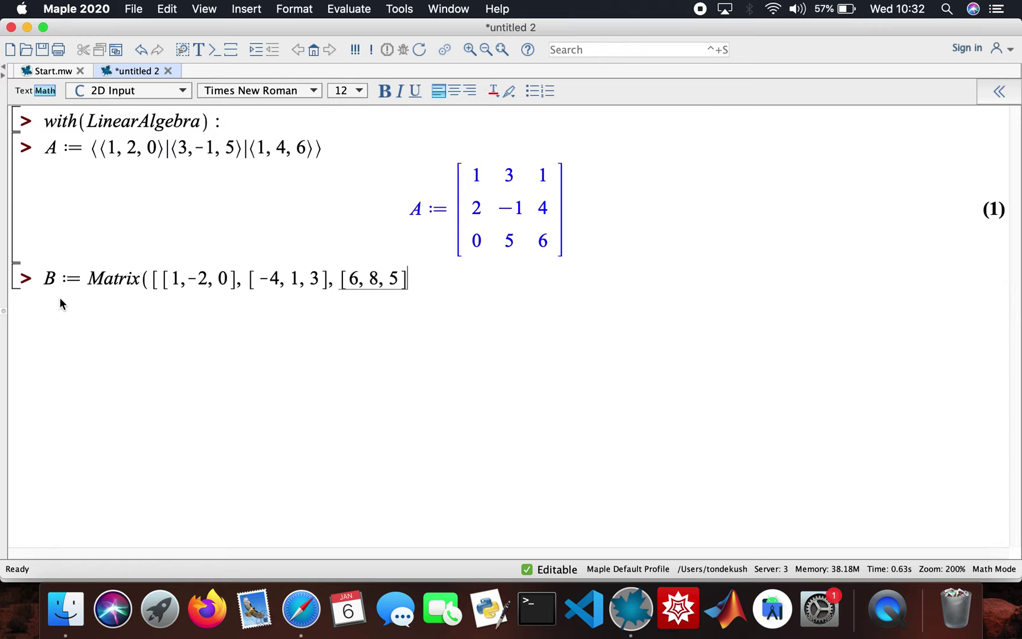
type("])")
key("Return")
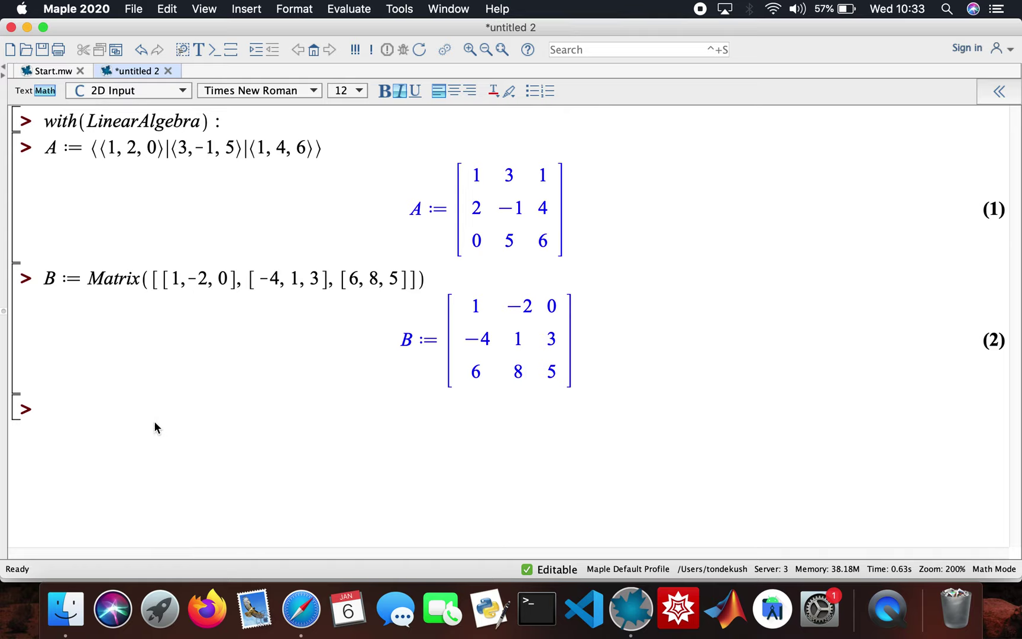
Compute the determinants of matrices A and B with the Determinant command
type("Determinant(A)")
key("Return")
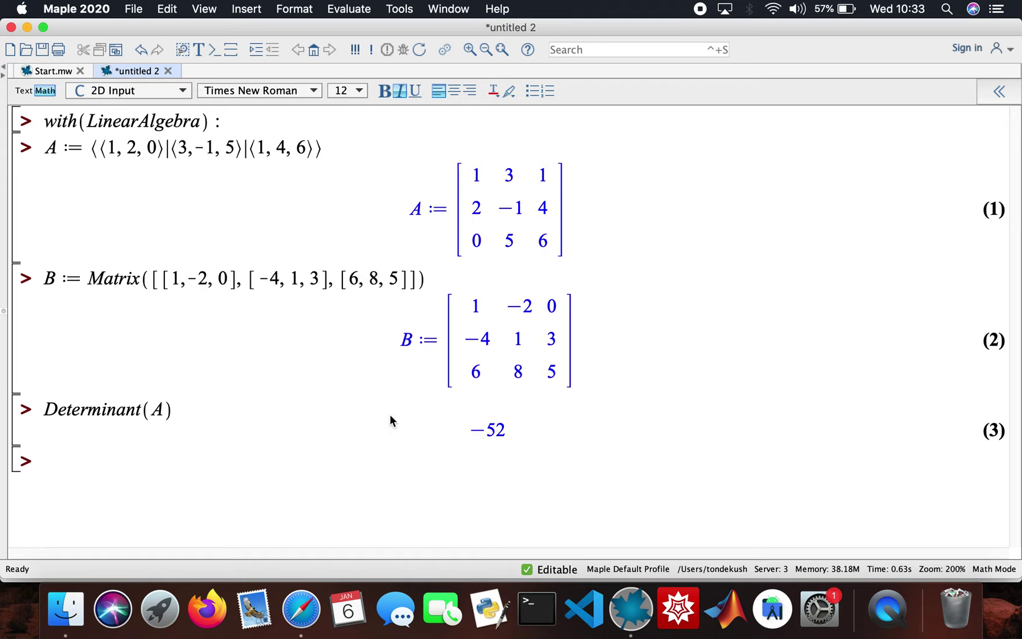
type("Deter")
key("Return")
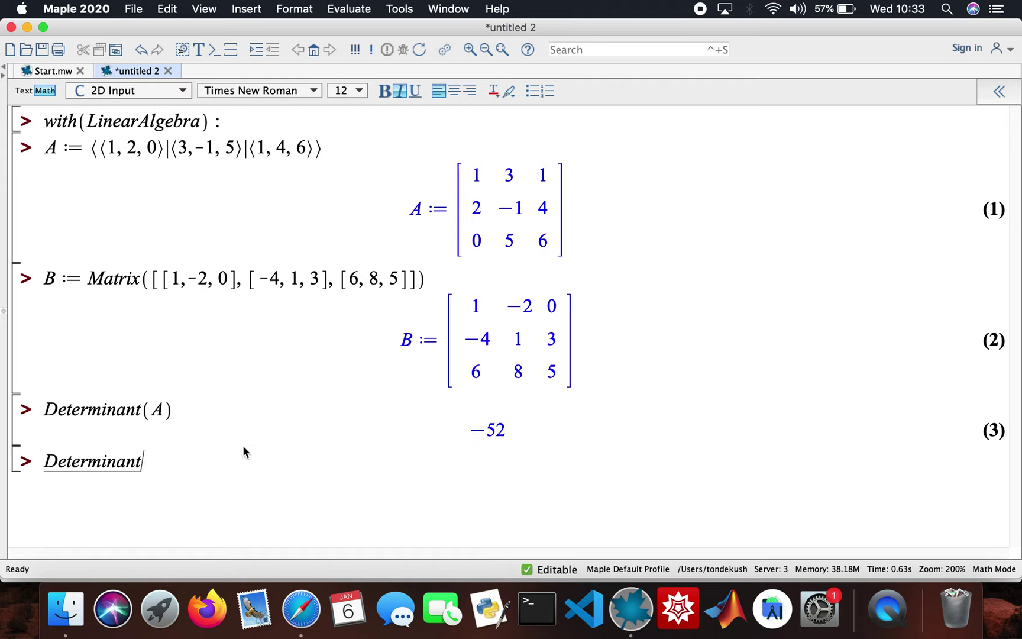
type("B)")
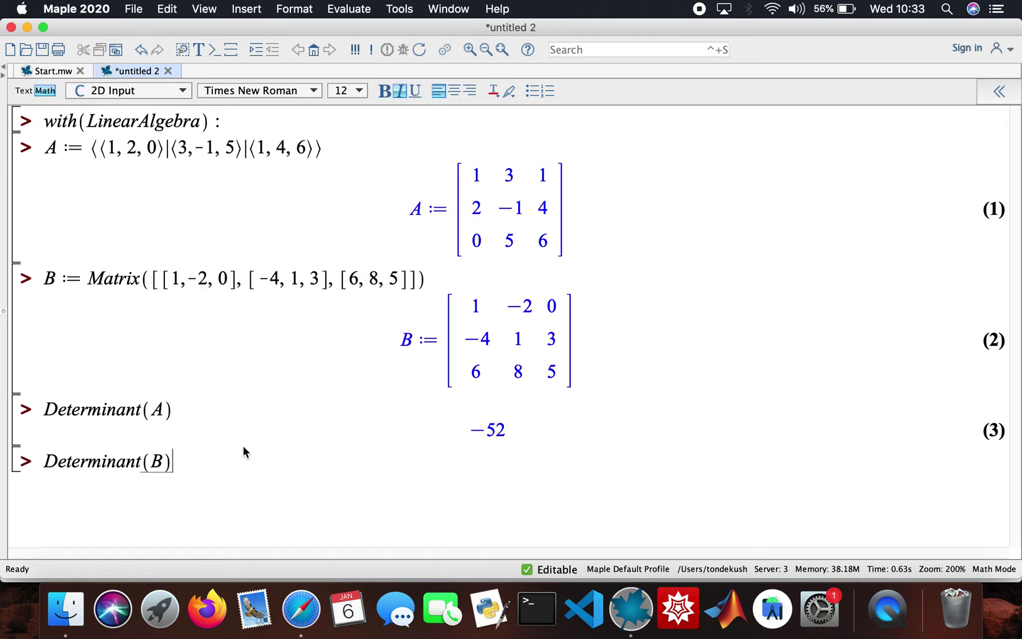
key("Return")
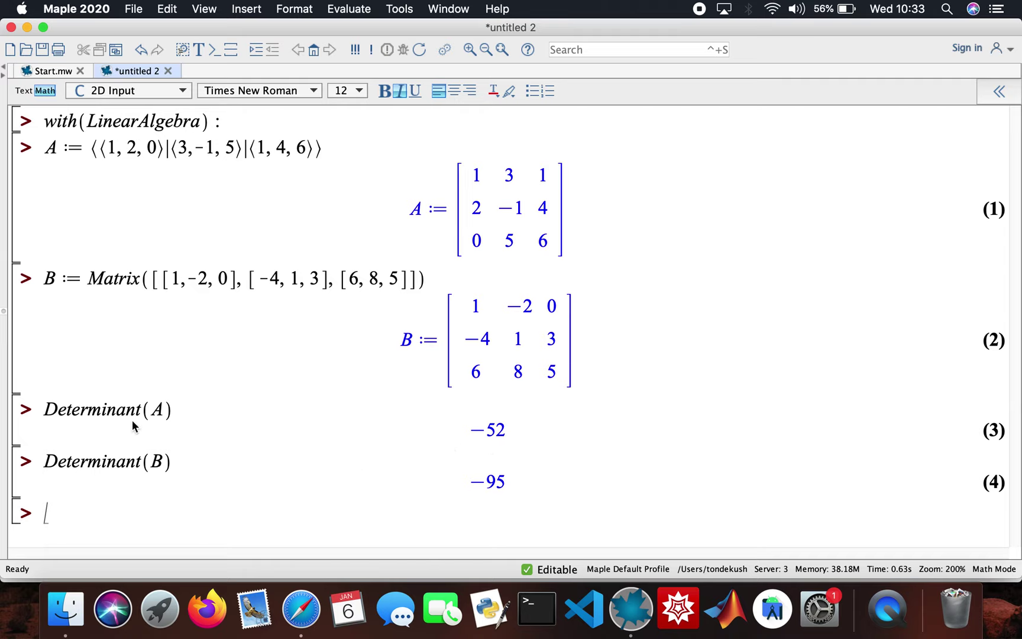
Try to assign the inverse of matrix A to InvA by executing MatrixIn(A)
type("Matri")
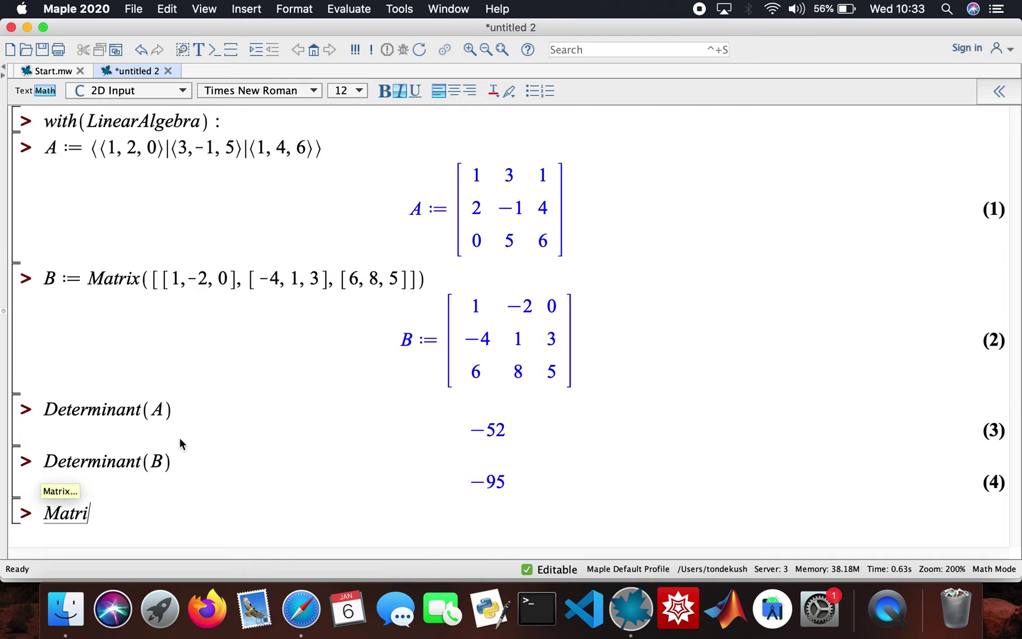
key("BackSpace")
key("BackSpace")
key("BackSpace")
key("BackSpace")
type("Inv")
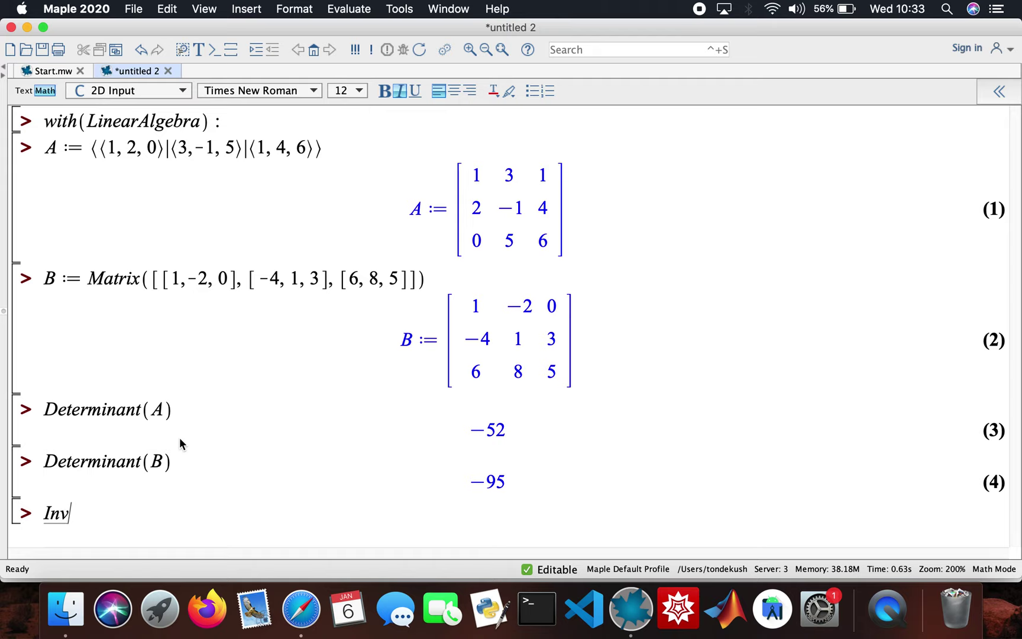
type("A := Matr")
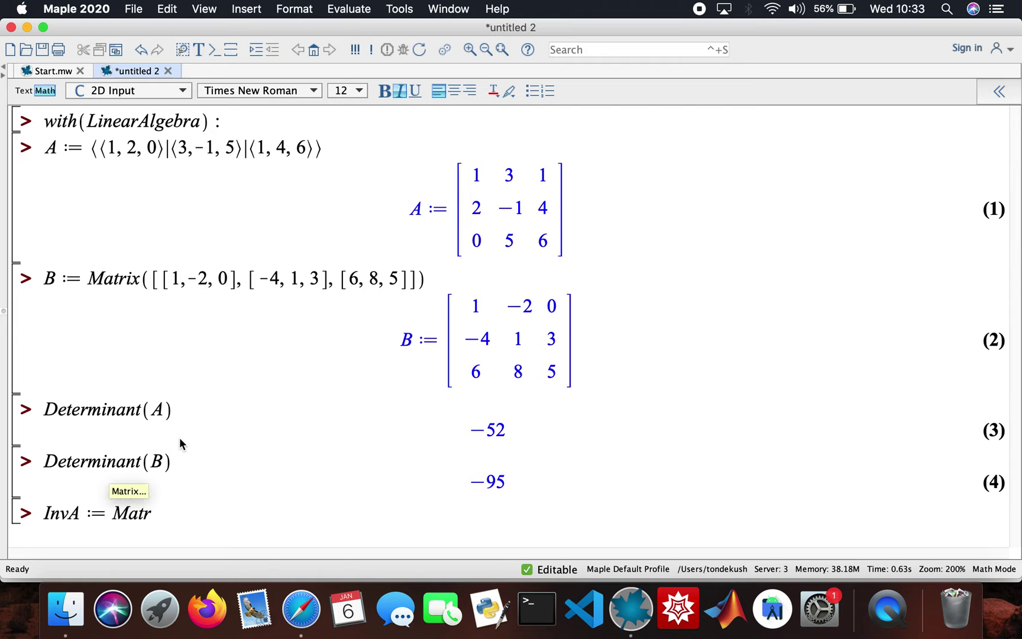
type("ixIn")
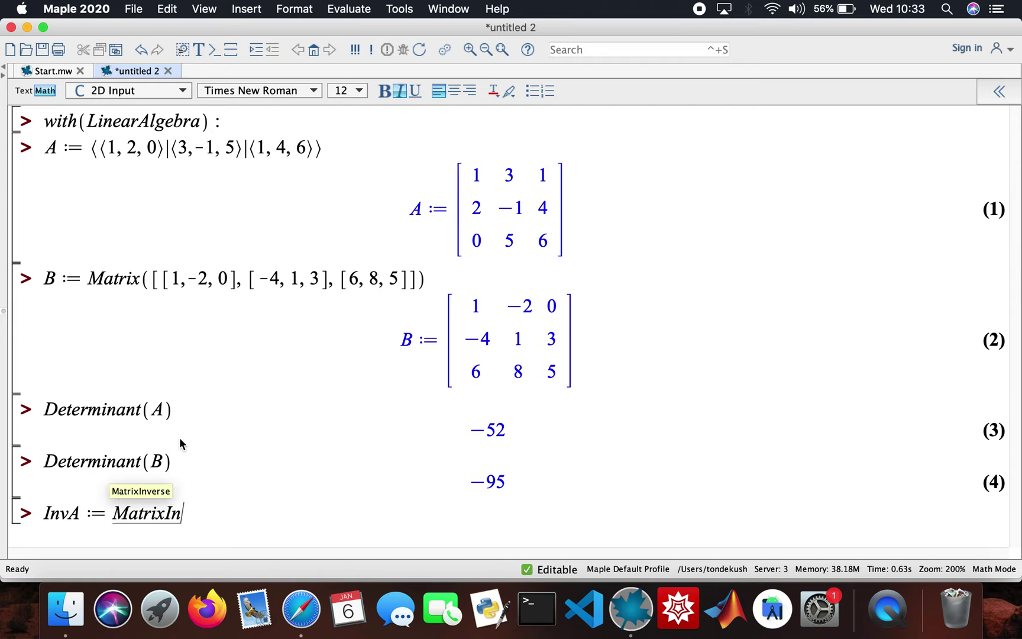
type("(A)")
key("Return")
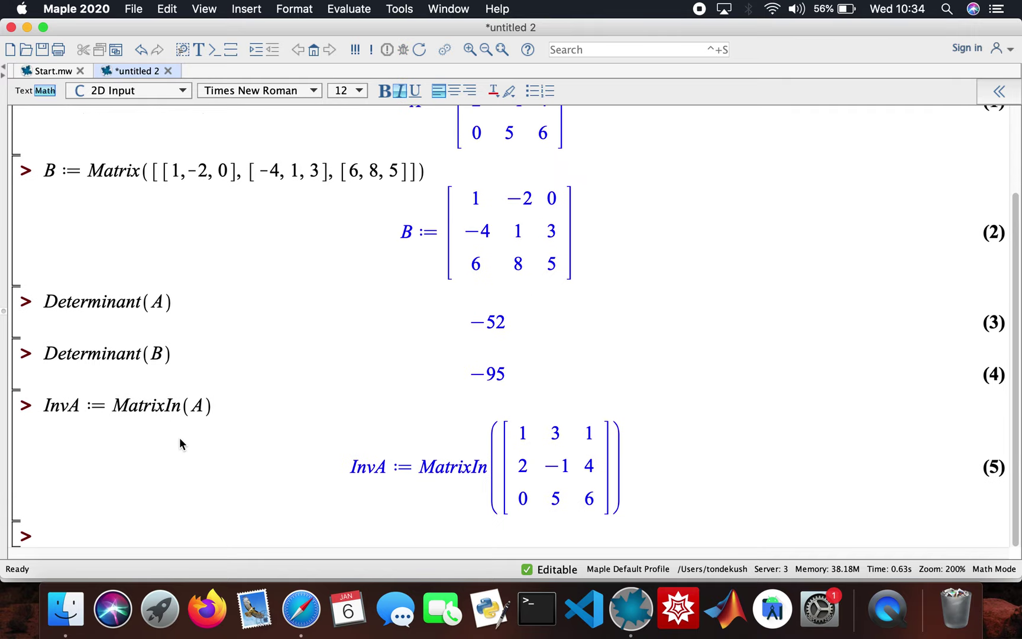
Correct the function name in the InvA assignment to MatrixInverse and execute it again
left_click(181, 418)
type("ve")
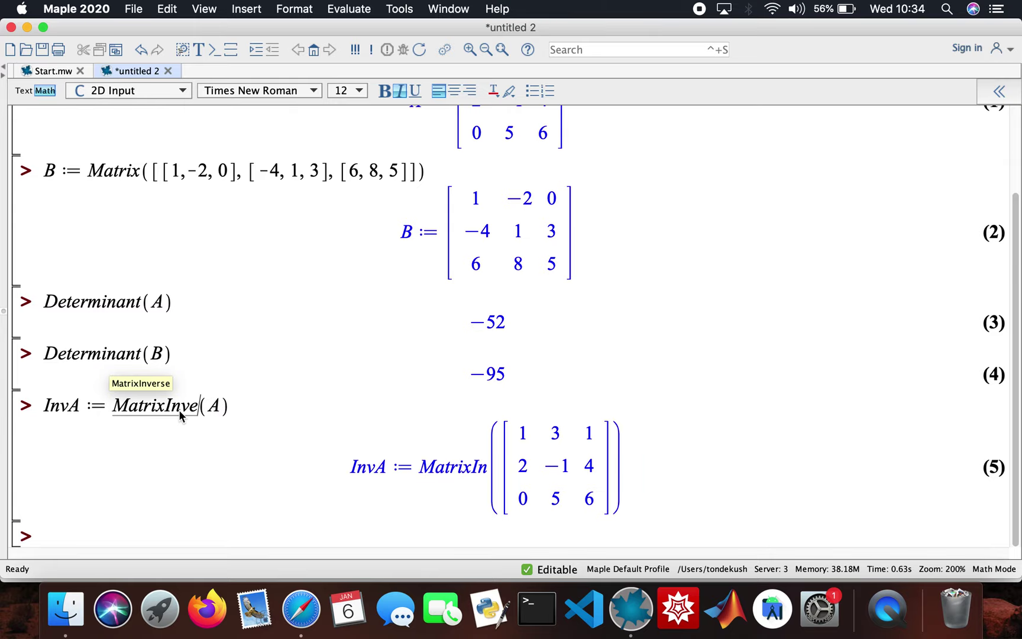
type("rse")
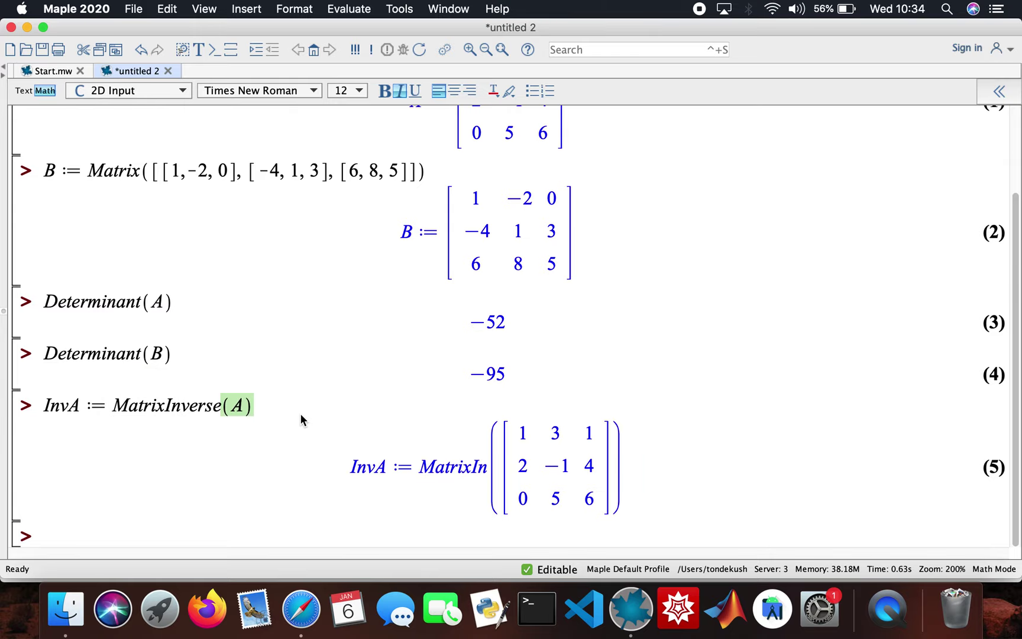
key("Return")
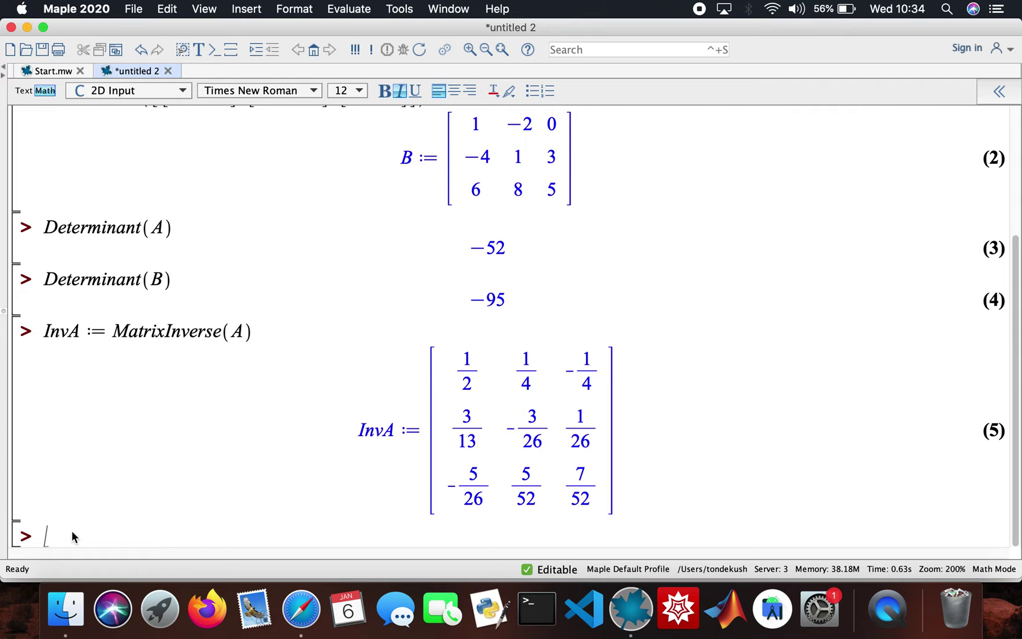
Compute the inverse of matrix B with MatrixInverse and assign it to InvB
type("InvB := Matrix")
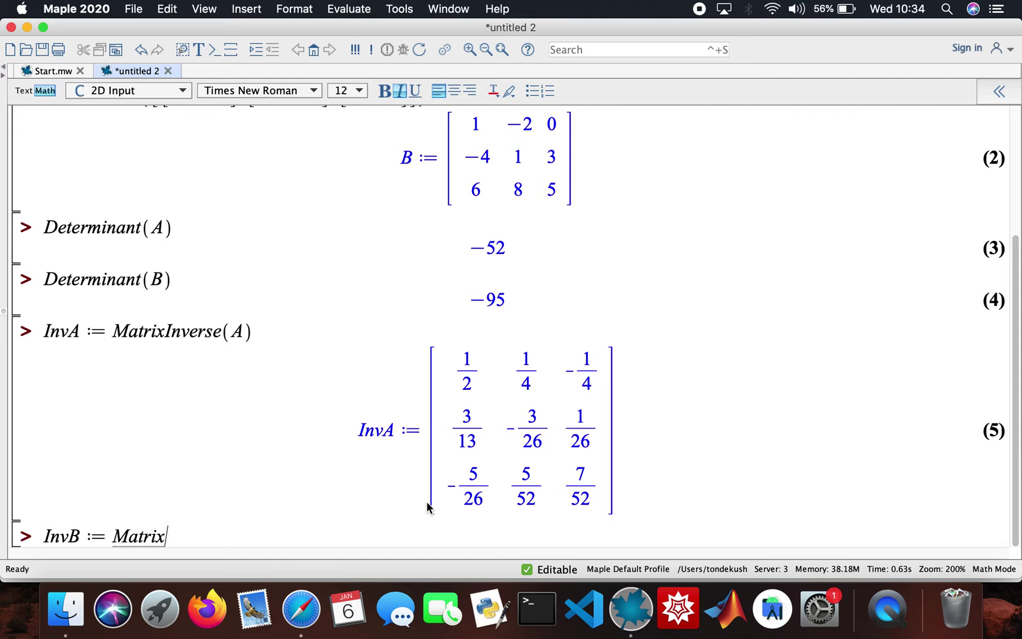
type("Inverse(B)")
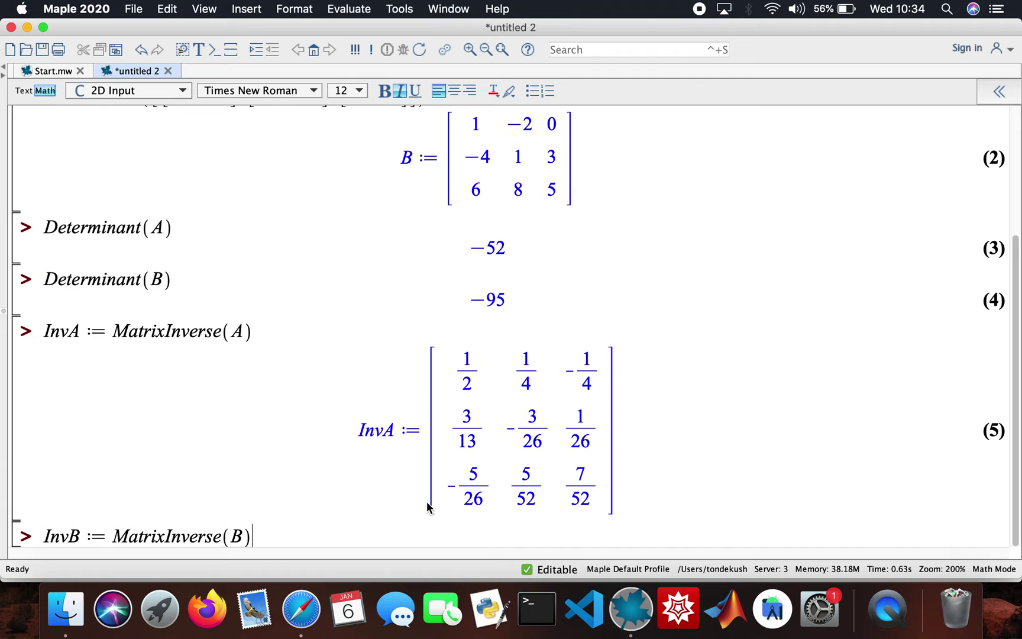
key("Return")
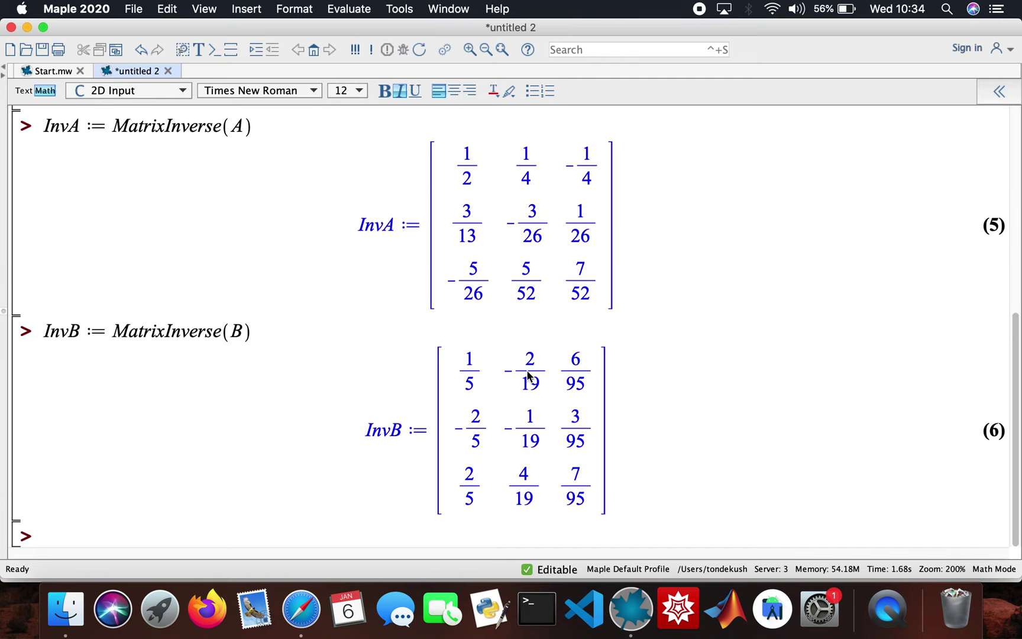
scroll(530, 391, "up", 8)
scroll(531, 368, "up", 1)
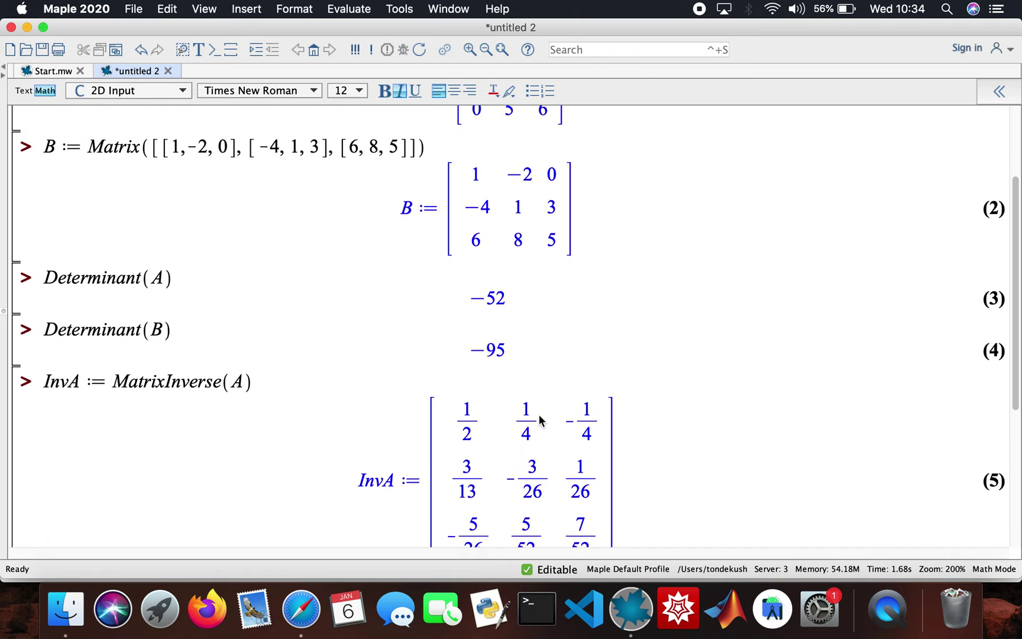
scroll(539, 433, "down", 9)
scroll(524, 290, "up", 8)
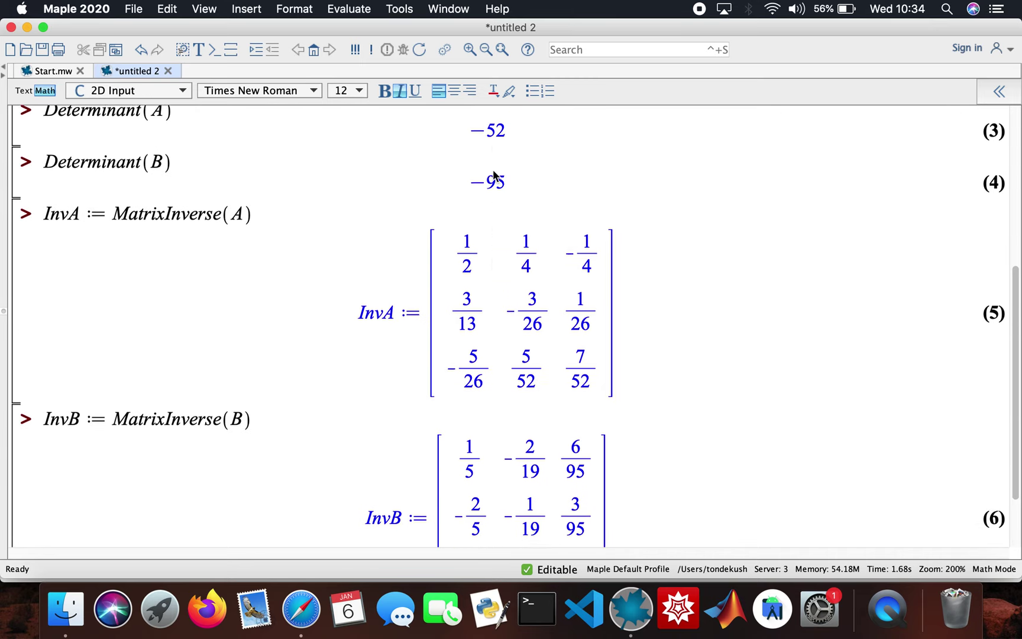
scroll(496, 175, "down", 5)
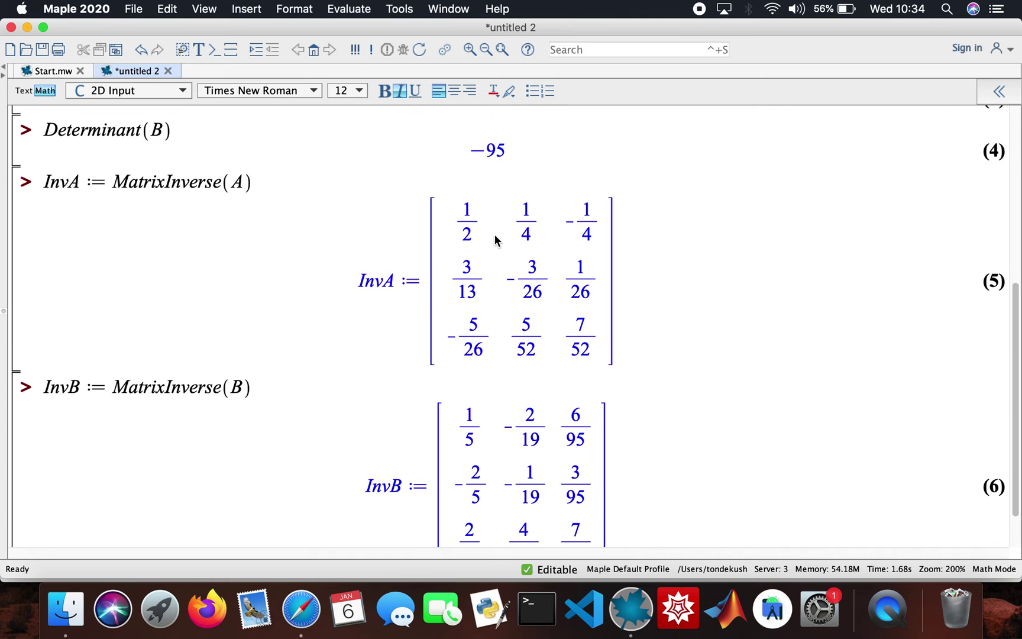
scroll(495, 238, "down", 2)
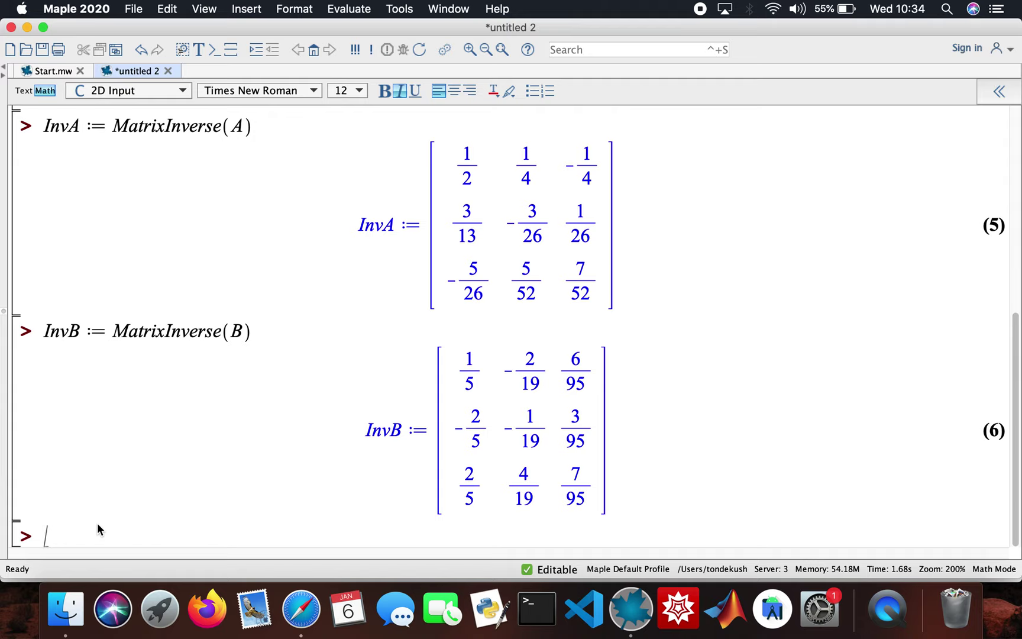
Compute the eigenvectors of matrix A with the Eigenvectors command
type("Eige")
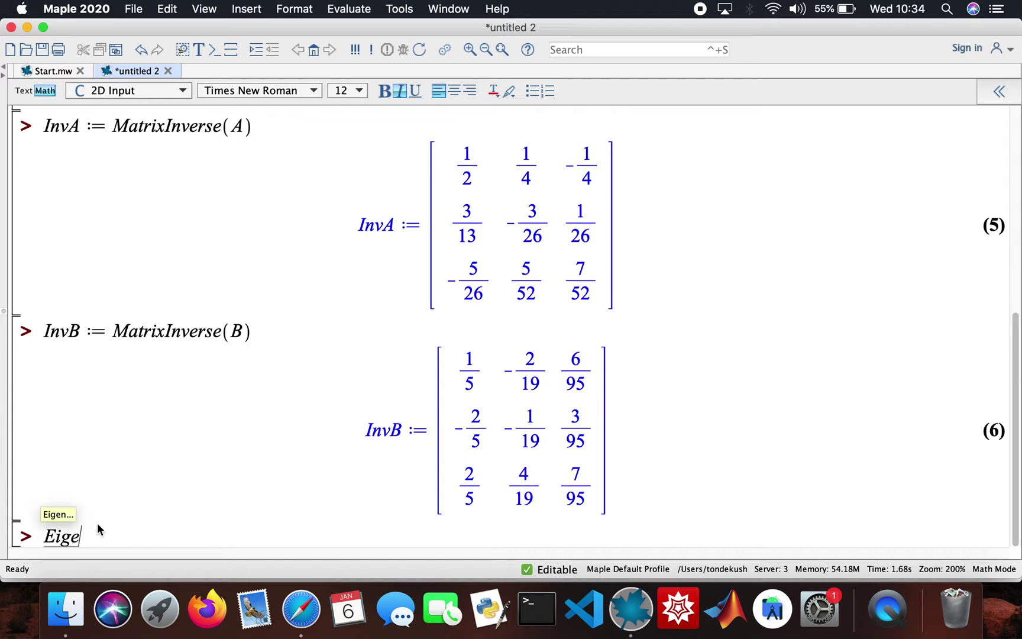
type("nvectors(A)")
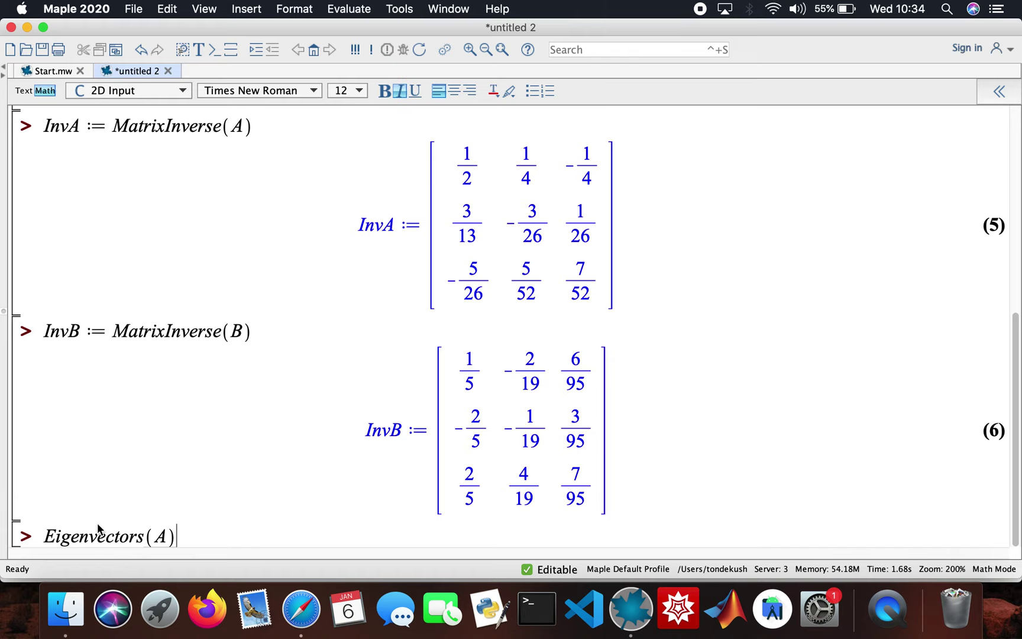
key("Return")
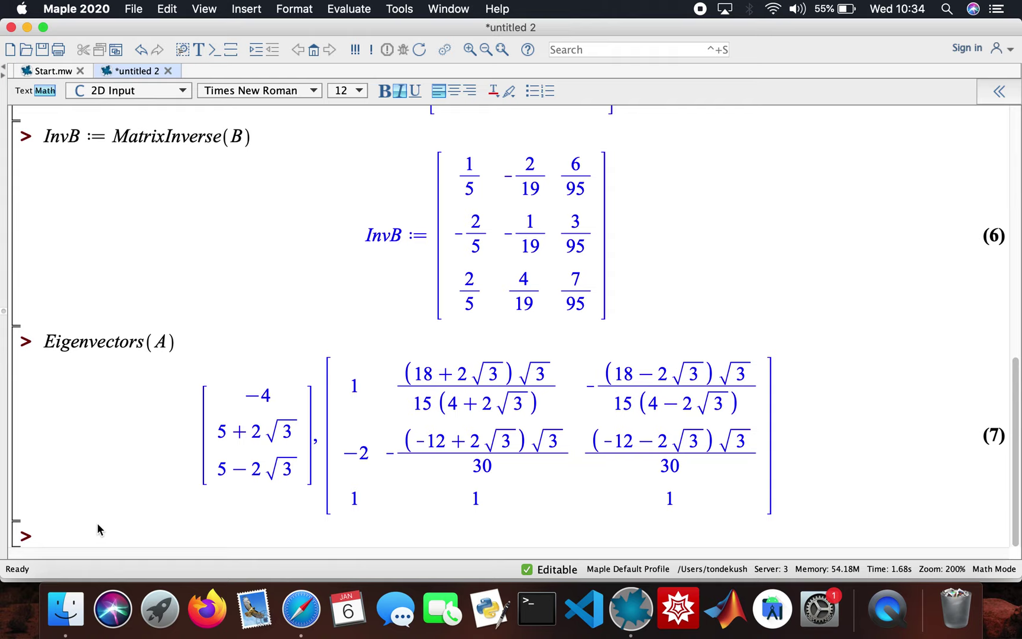
Compute the eigenvectors of matrix B with the Eigenvectors command
type("Eigenvector")
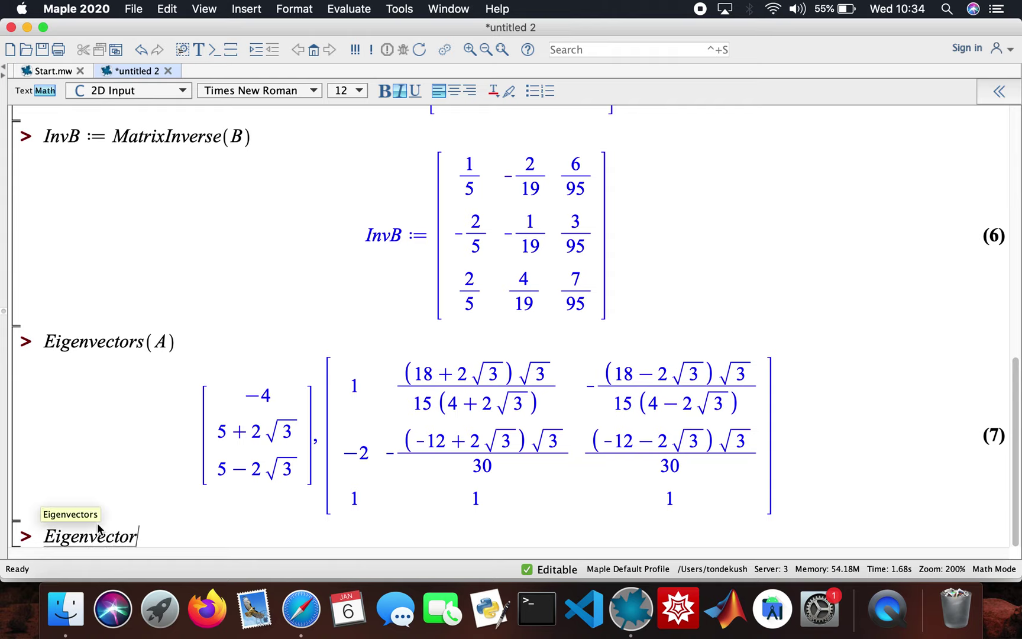
type("s(B)")
key("Return")
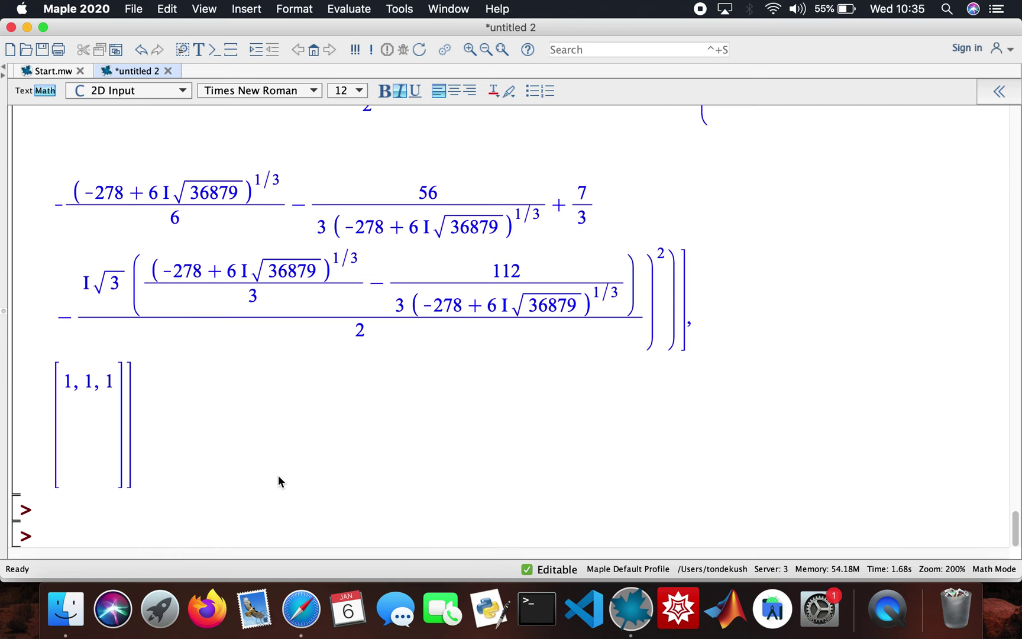
Examine the full output of Eigenvectors(B) and compare it with the eigenvector result for matrix A
scroll(278, 476, "up", 15)
scroll(278, 477, "up", 15)
scroll(278, 475, "up", 15)
scroll(278, 479, "up", 10)
scroll(279, 478, "down", 8)
scroll(278, 479, "down", 5)
scroll(278, 479, "down", 7)
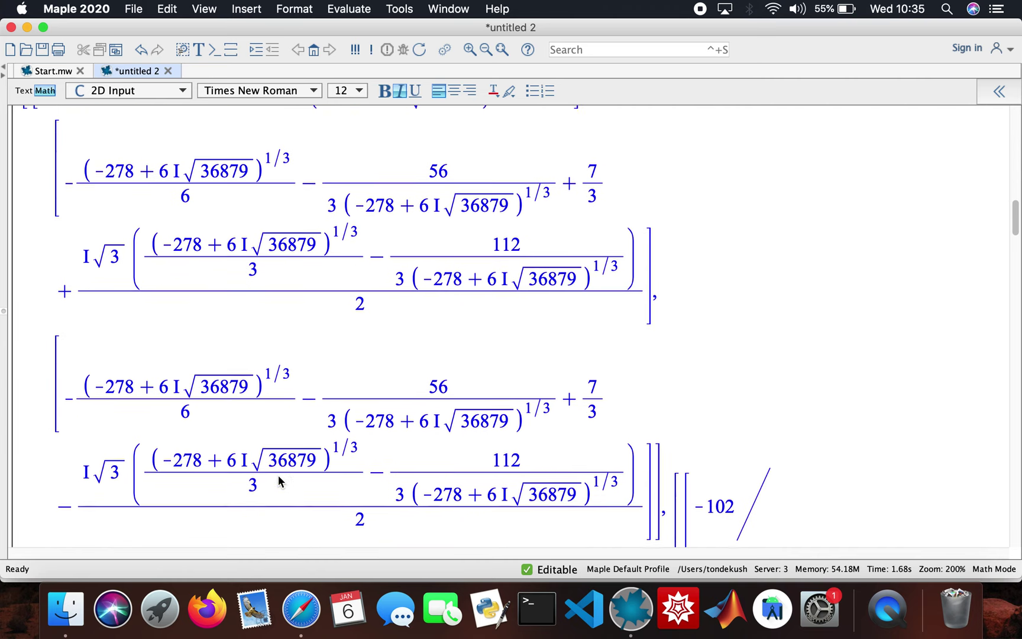
scroll(278, 479, "down", 20)
scroll(278, 481, "down", 20)
scroll(278, 481, "up", 20)
scroll(278, 481, "up", 10)
scroll(279, 481, "down", 20)
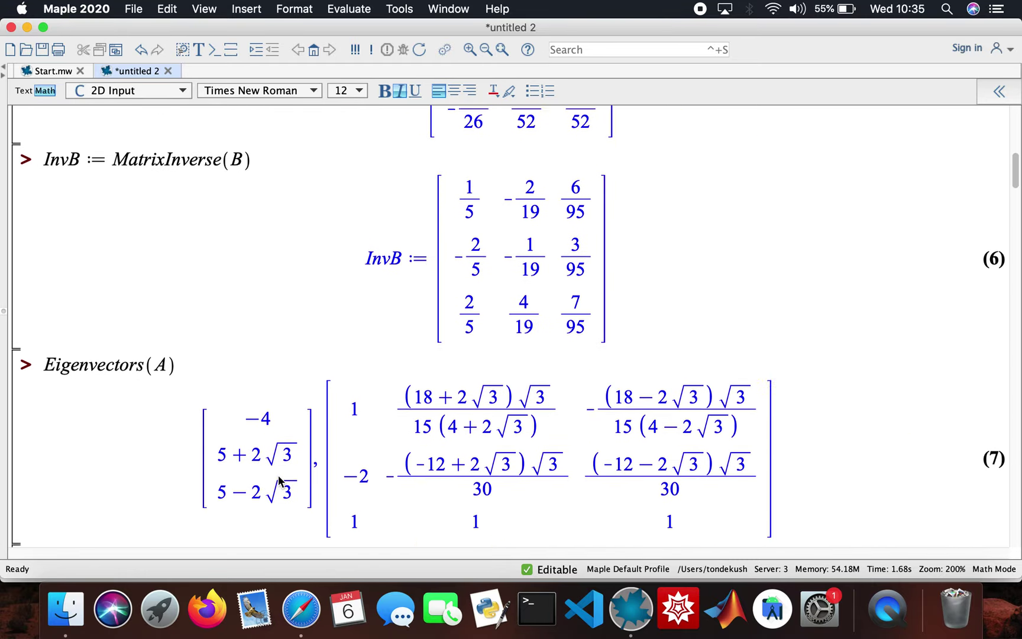
Replace the Eigenvectors(B) command with Eigenvalues(A) and execute it
scroll(278, 479, "down", 5)
left_click(232, 416)
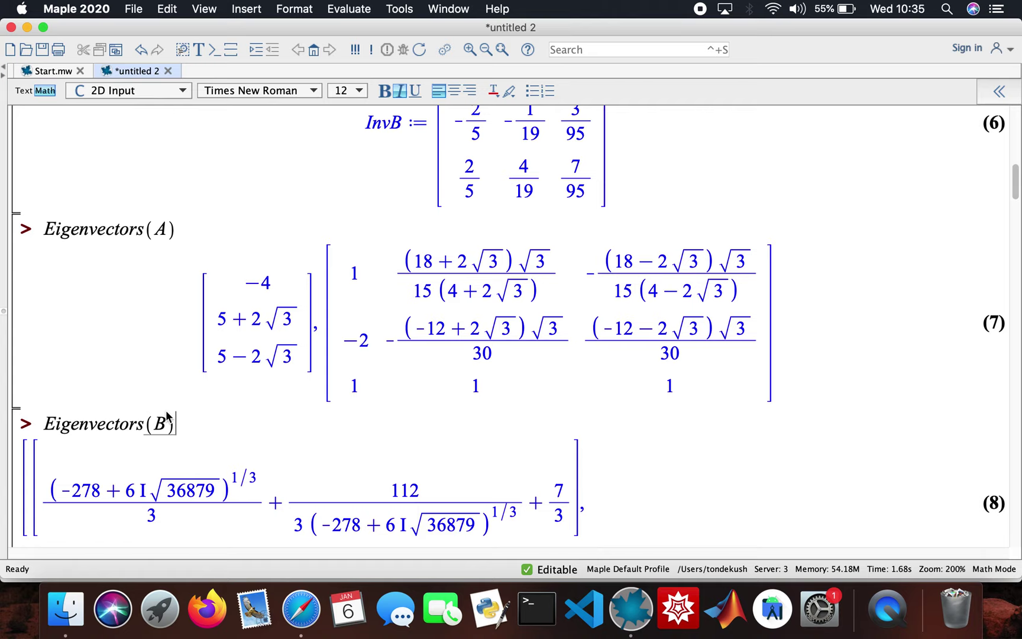
key("BackSpace")
key("BackSpace")
key("BackSpace")
key("BackSpace")
key("BackSpace")
key("BackSpace")
key("BackSpace")
key("BackSpace")
key("BackSpace")
key("BackSpace")
key("BackSpace")
key("BackSpace")
key("BackSpace")
key("BackSpace")
key("BackSpace")
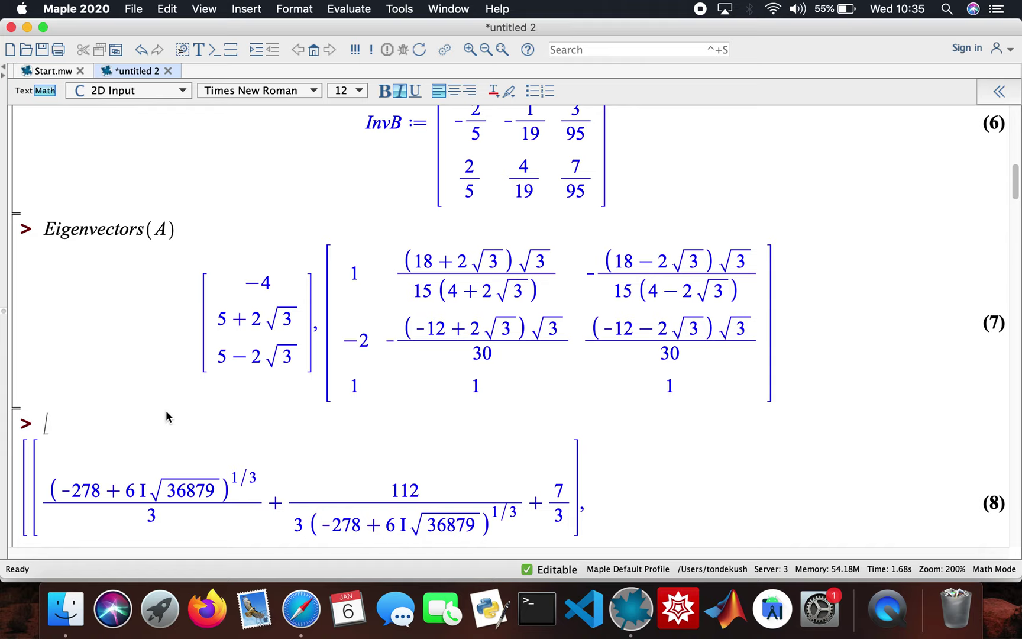
type("Eigenvalues(A)")
key("Return")
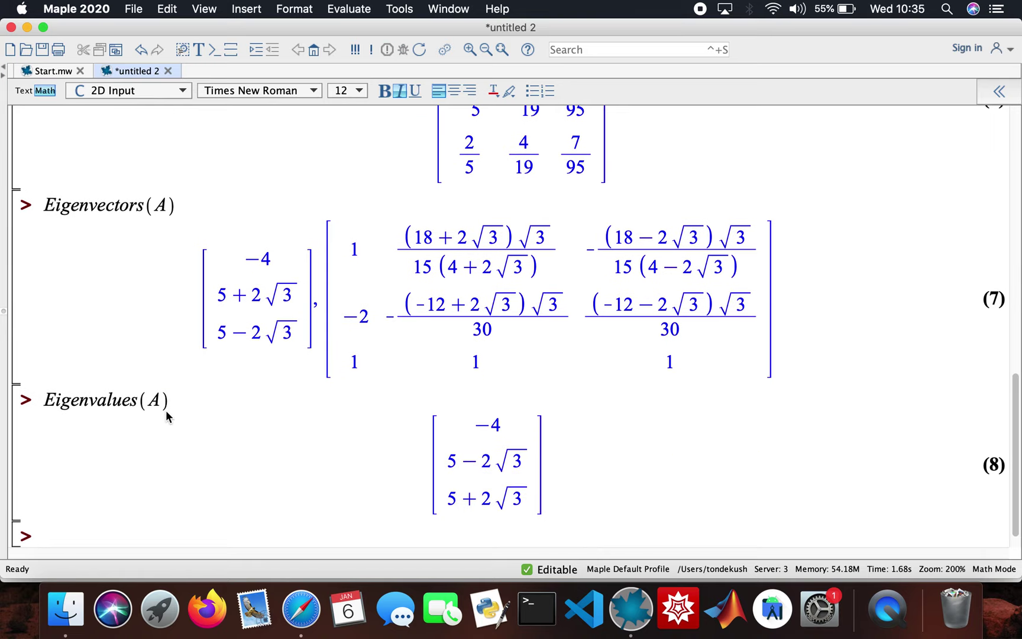
key("Return")
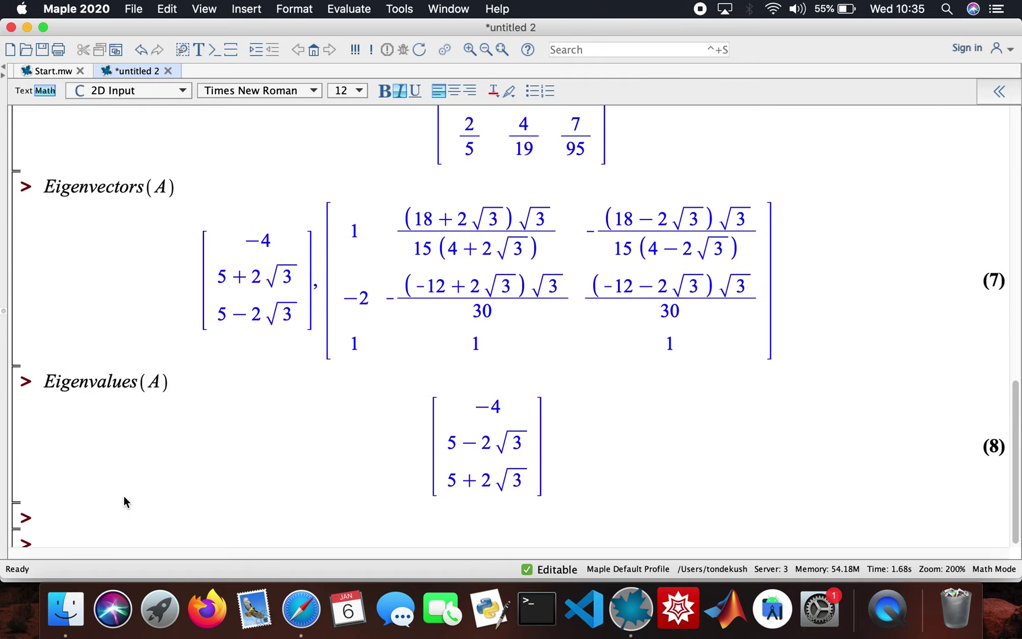
Assign the characteristic polynomial of matrix A in the variable lovely to ch with CharacteristicPolynomial(A, lovely)
type("Char")
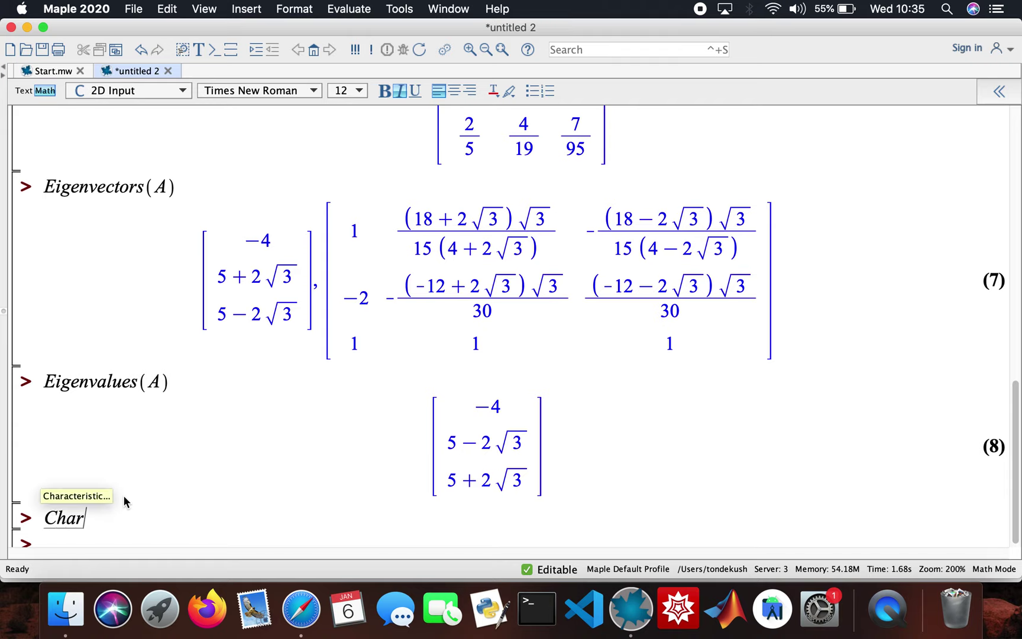
key("BackSpace")
key("BackSpace")
key("BackSpace")
key("BackSpace")
type("ch")
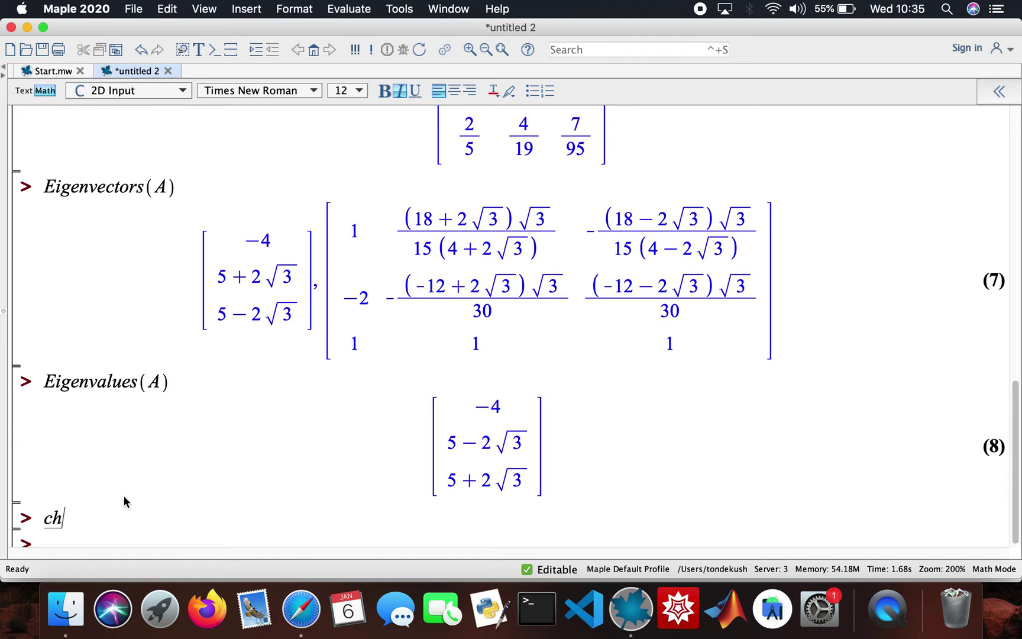
type(" := Characteristic")
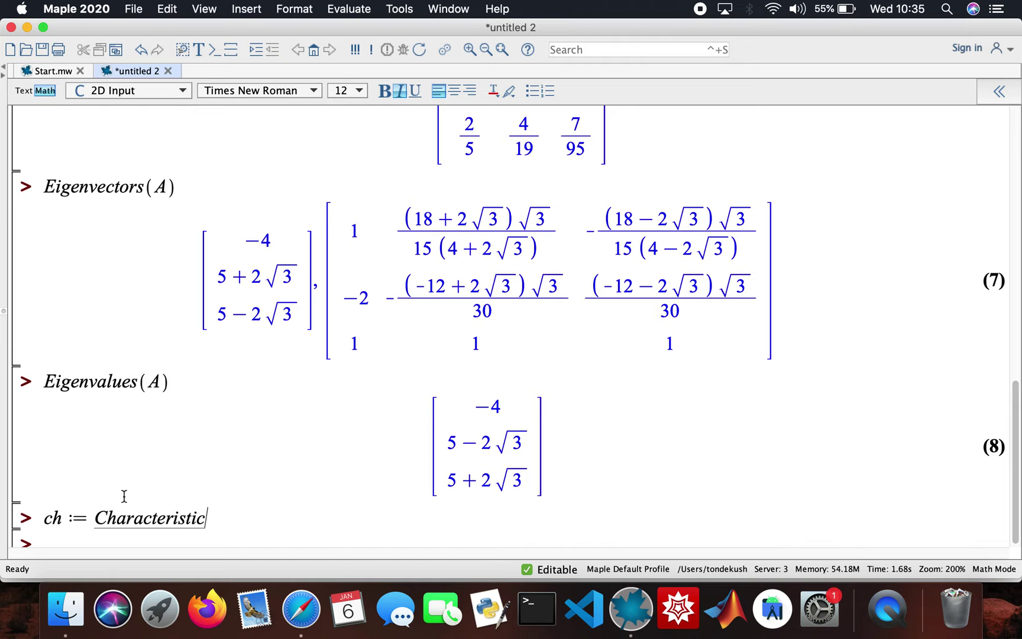
type("Po")
key("Escape")
type("(")
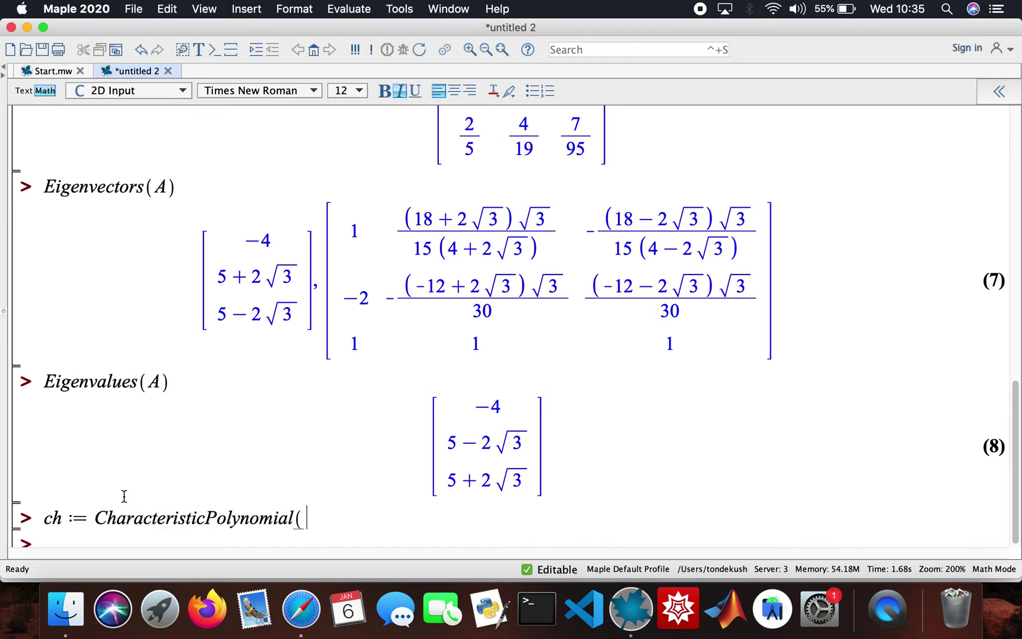
type("A, lovely)")
key("Return")
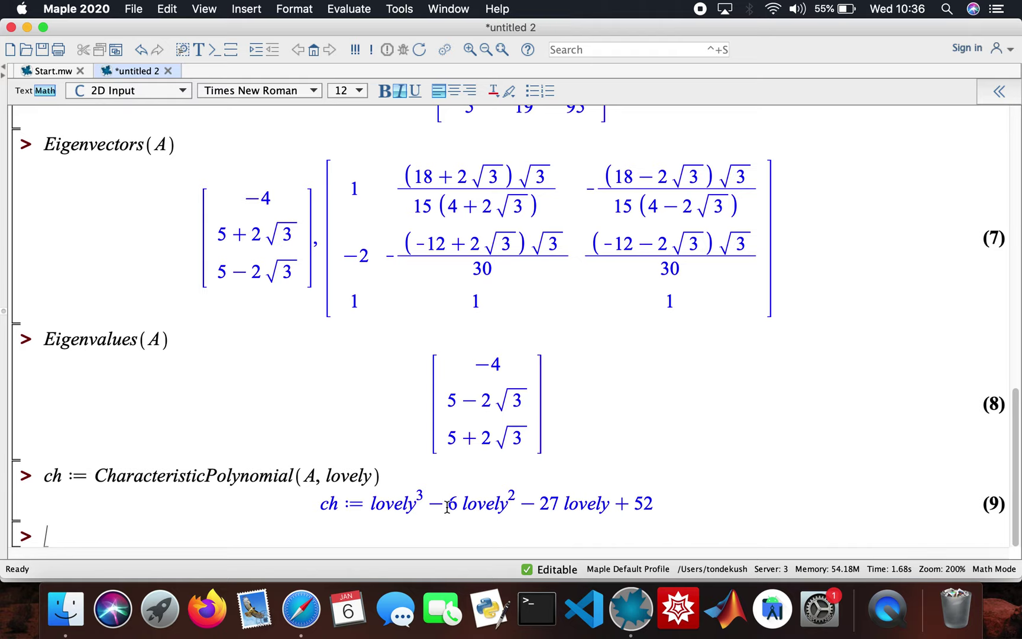
Change the variable in the CharacteristicPolynomial command to x and execute it again
left_click(374, 476)
key("BackSpace")
key("BackSpace")
key("BackSpace")
key("BackSpace")
key("BackSpace")
key("BackSpace")
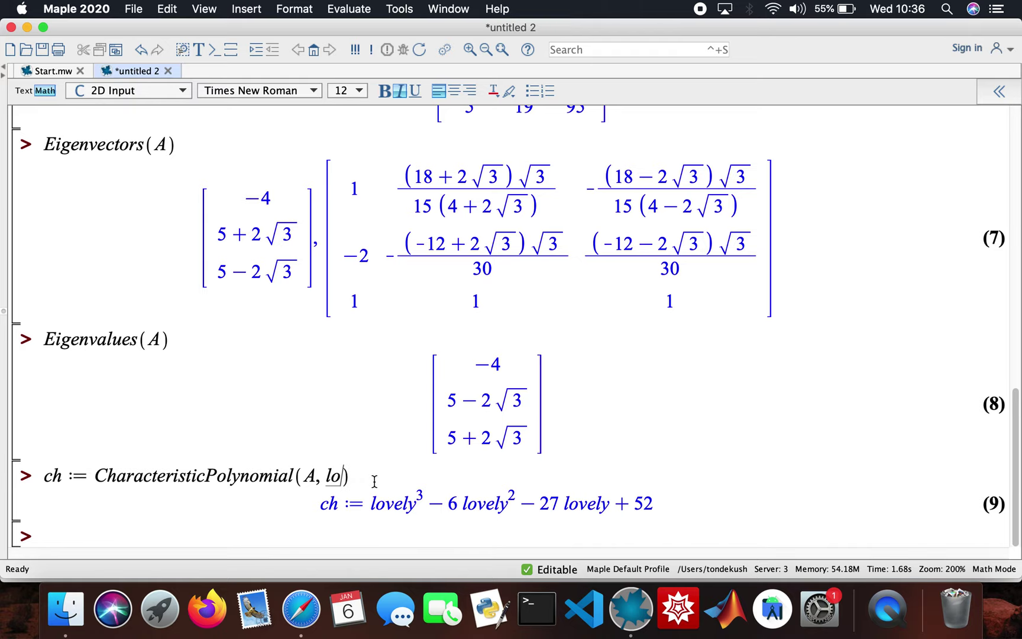
type("x")
key("Return")
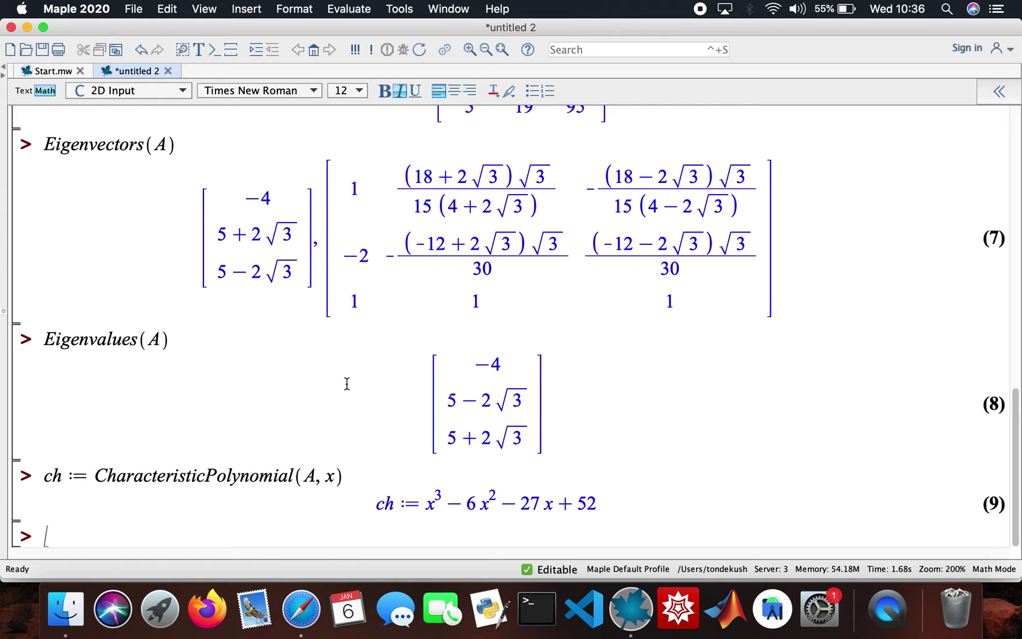
Compute the LU decomposition of matrix A with LUDecomposition and assign the factors to p, l, u
type("p, l, u :=")
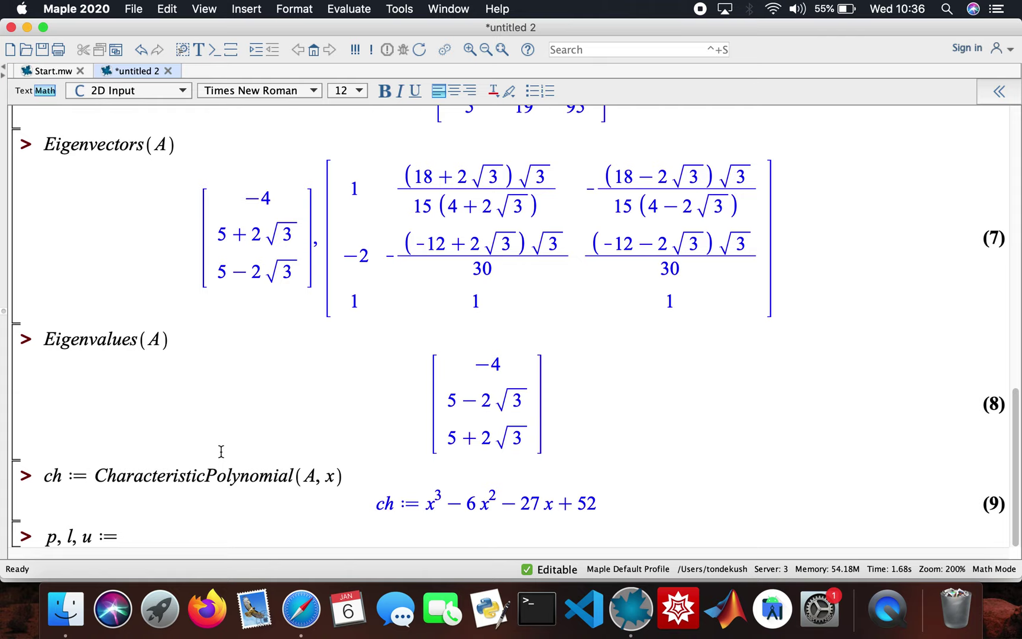
type("u")
key("BackSpace")
type("LU")
key("Escape")
type("(A)")
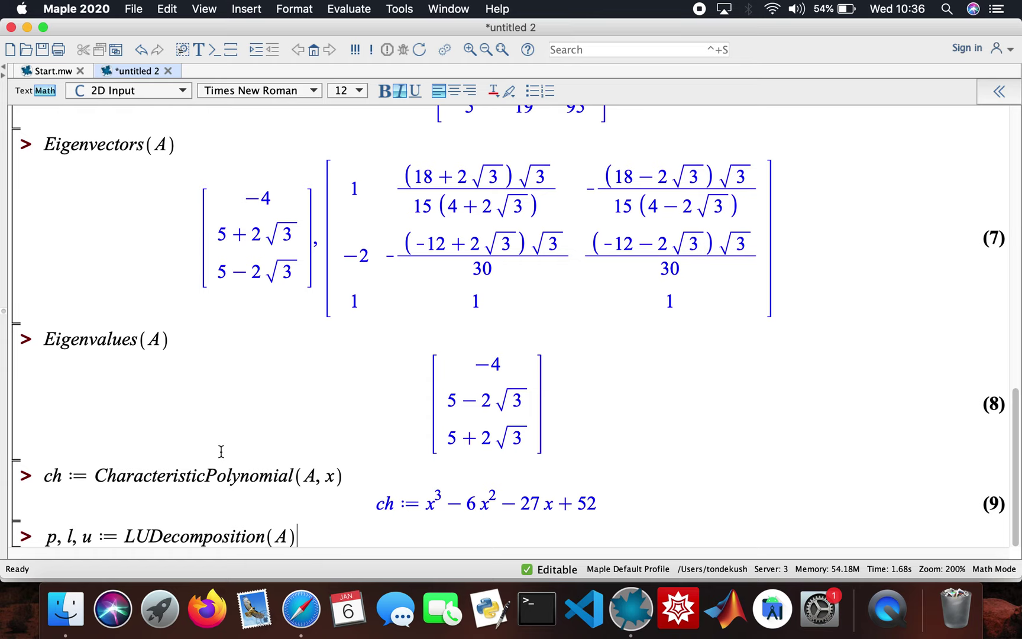
key("Return")
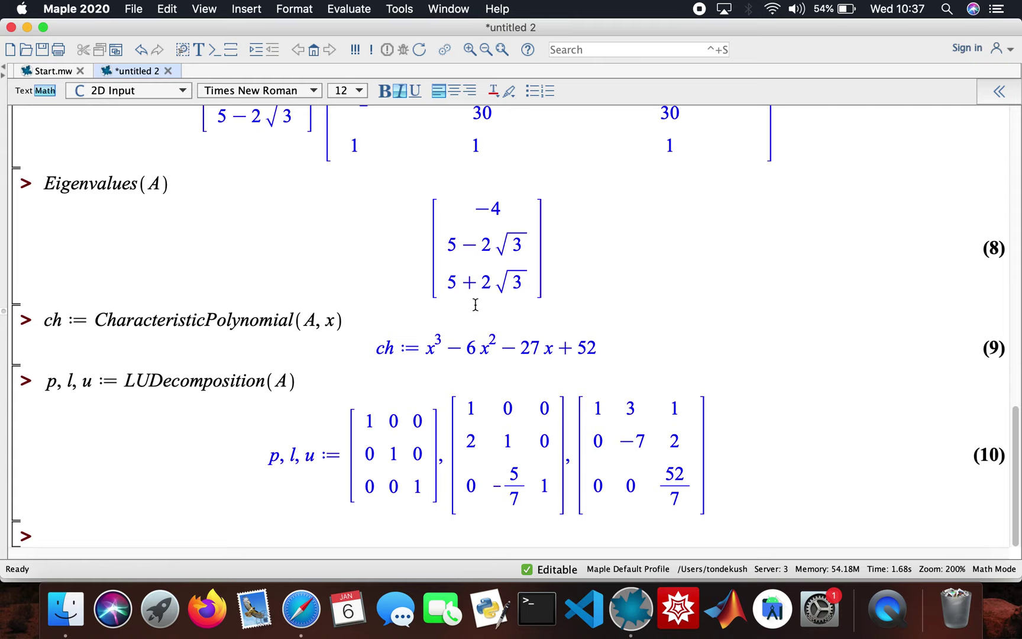
Multiply the factors as p·l·u and compare the product with the definition of matrix A
type("p")
type(".")
type("l·")
type("u")
key("Return")
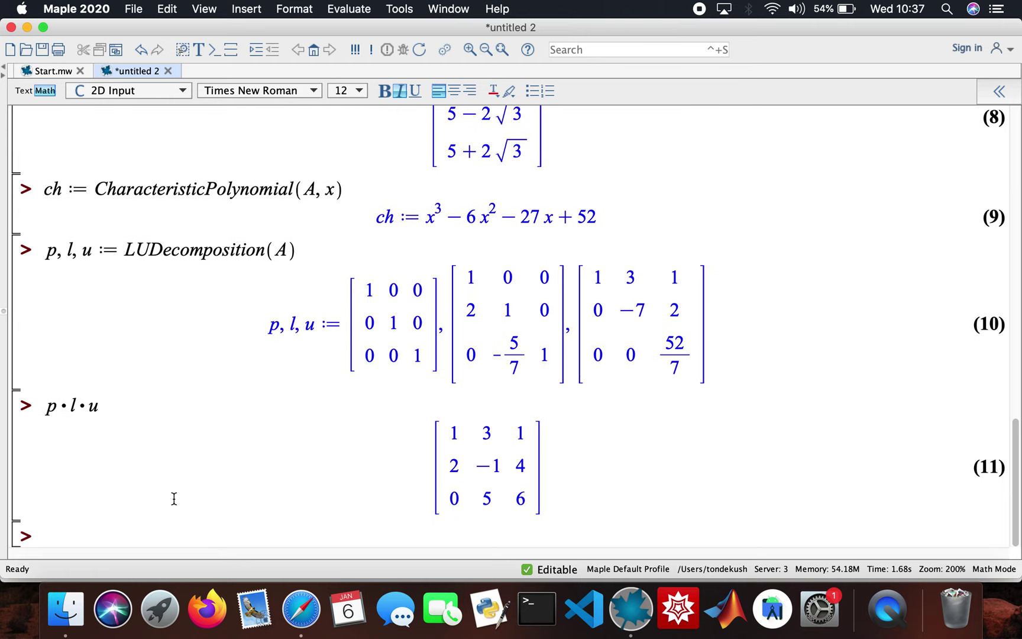
scroll(539, 335, "up", 2)
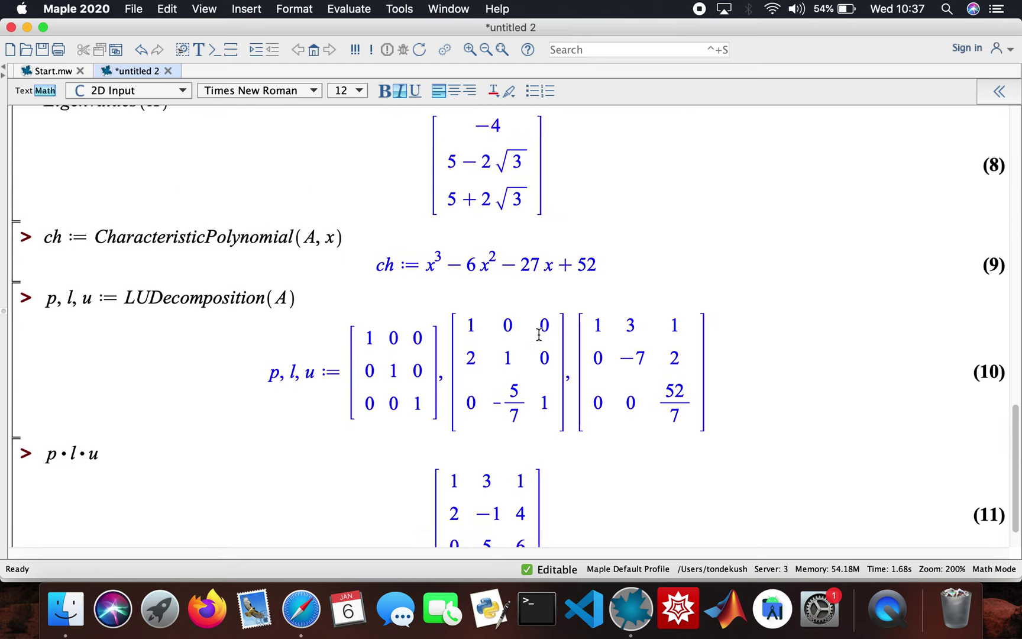
scroll(539, 335, "up", 15)
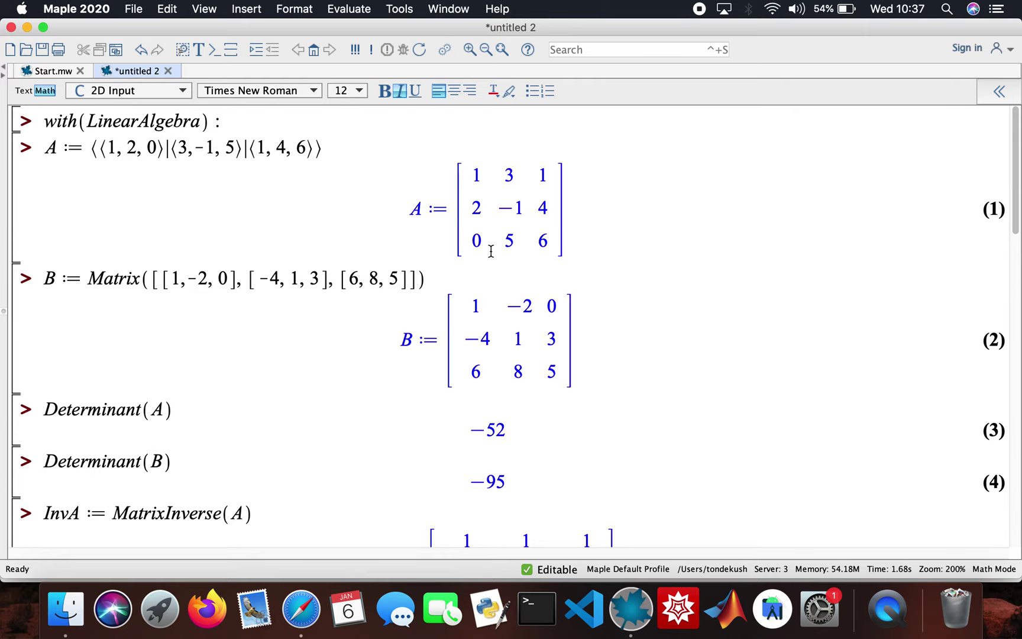
scroll(532, 242, "down", 15)
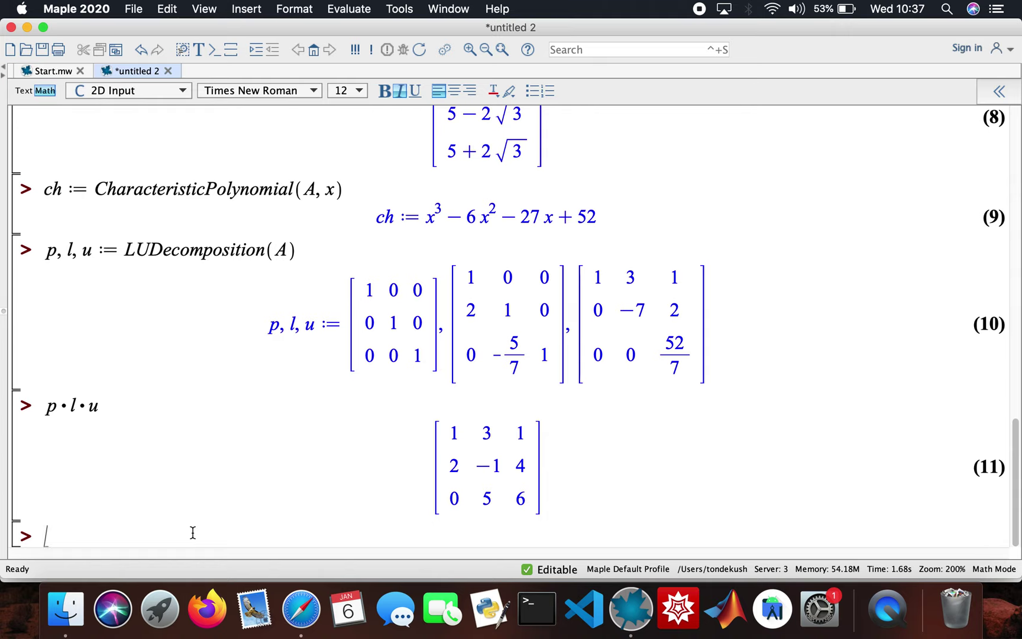
Evaluate the matrix combination simplify(5·A − 3·B)
type("simpli")
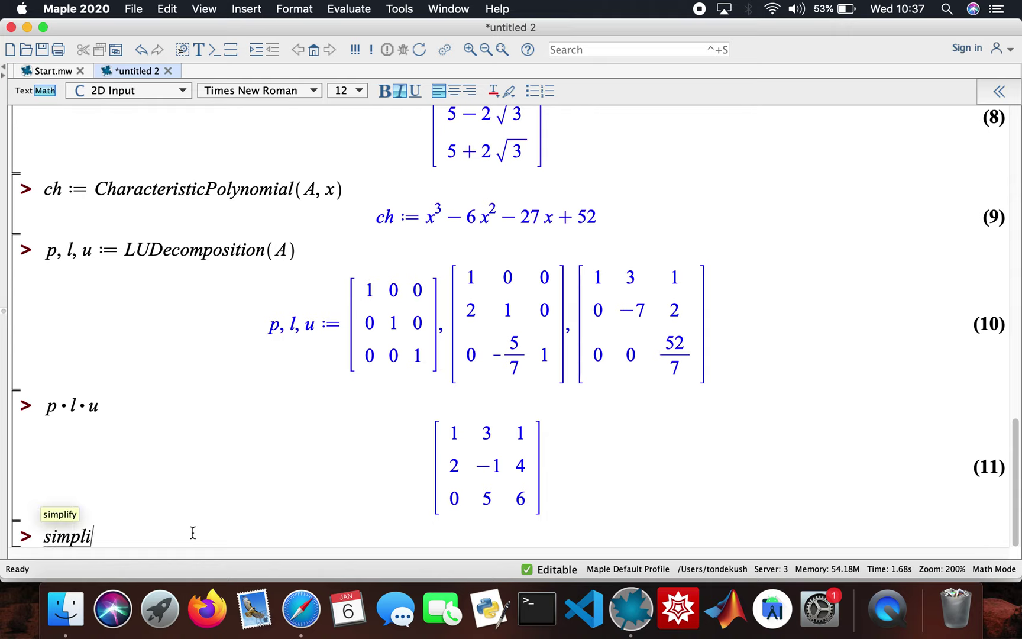
type("fy(")
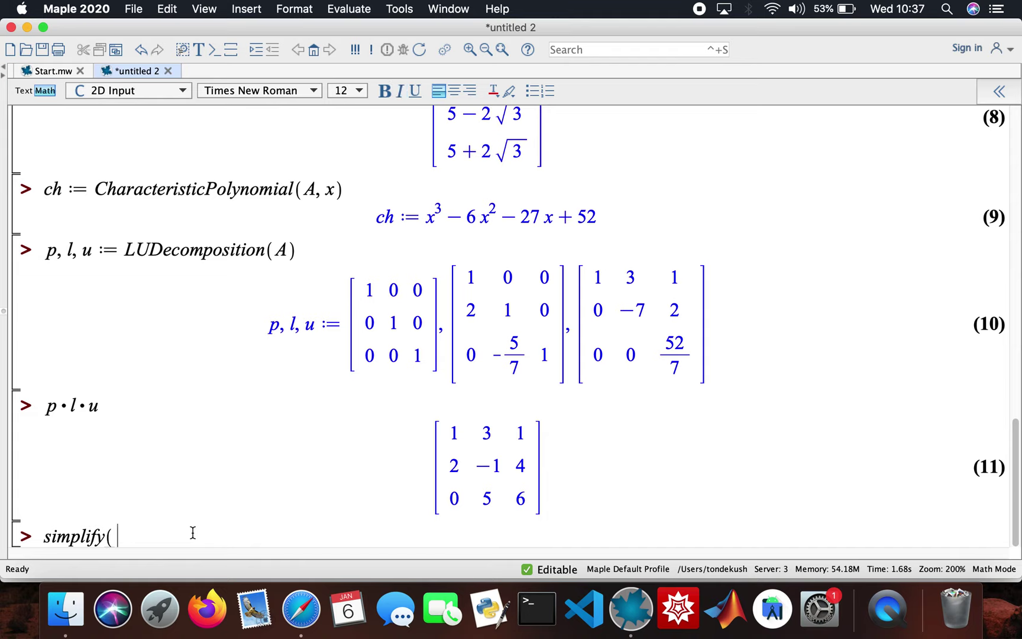
type("5")
type("*A")
type("-")
type("3")
type("*")
type("B)")
key("Return")
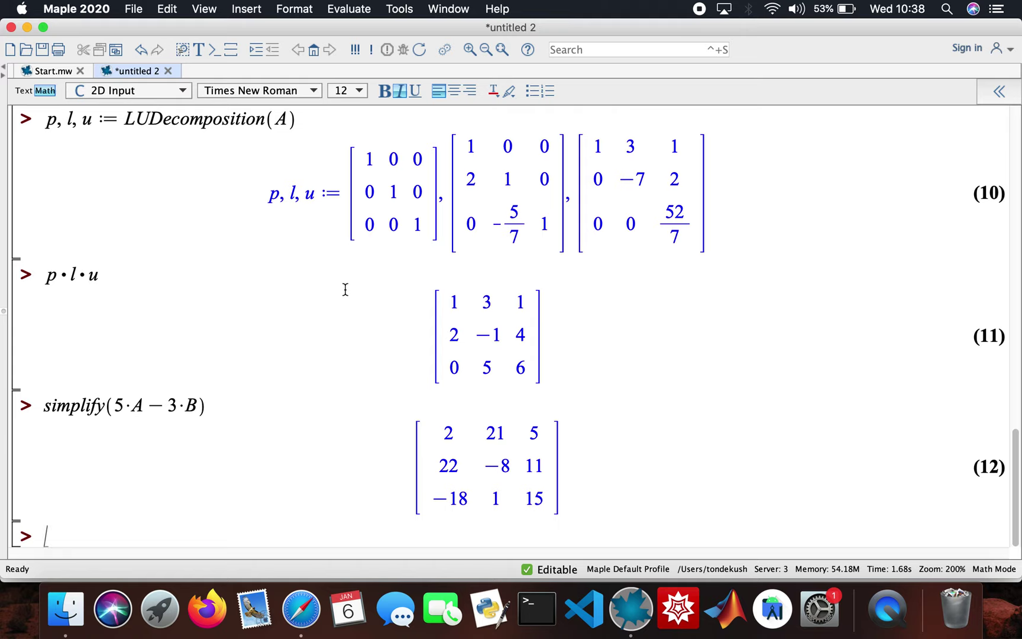
Apply GaussianElimination to matrix A and compare the result with the u factor of its LU decomposition
type("Gaussia")
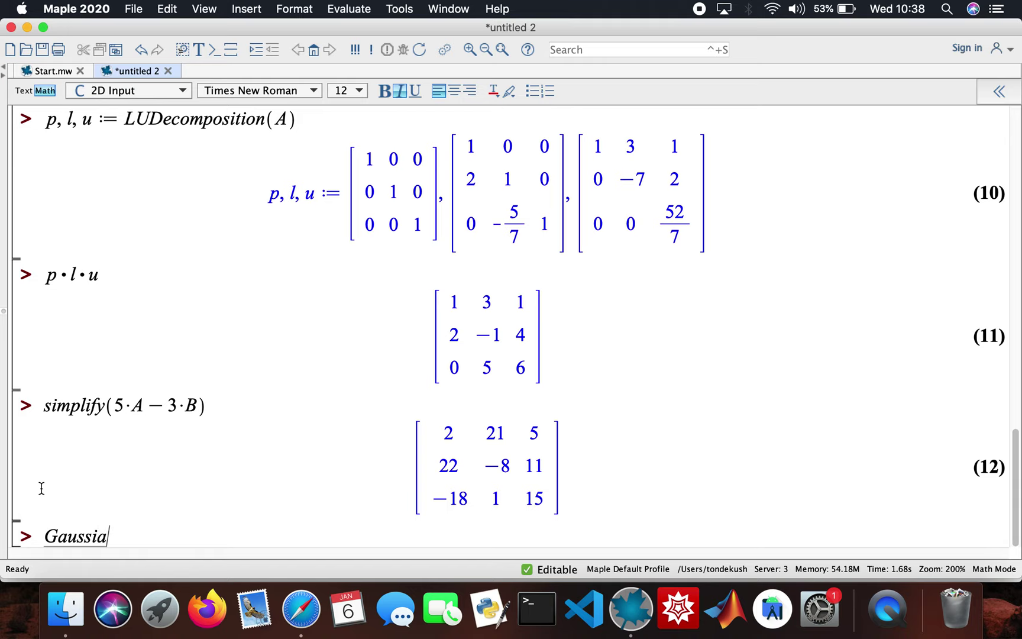
type("nElimination")
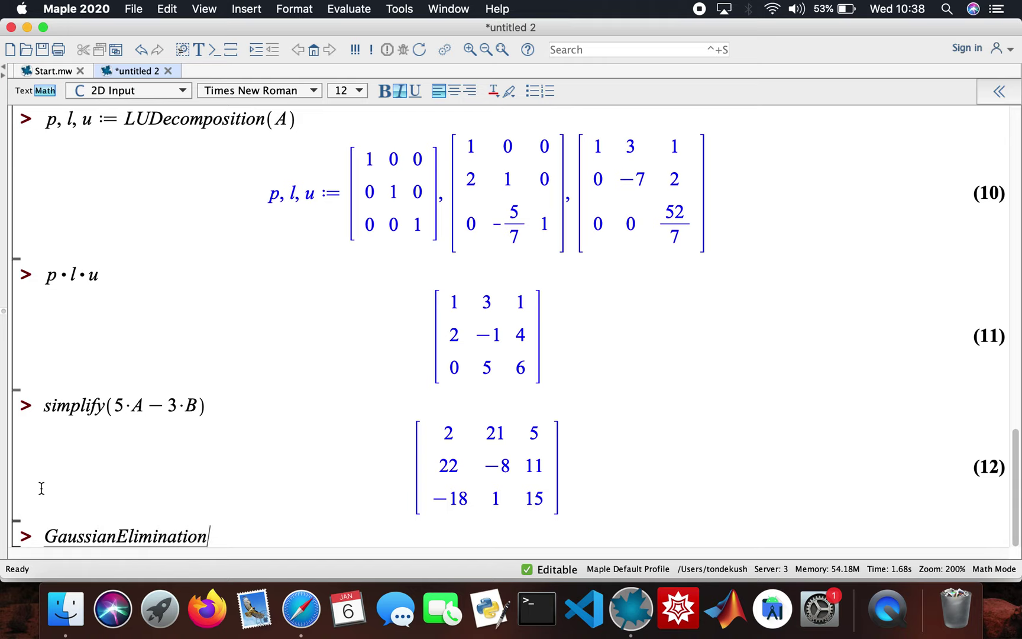
type("(A)")
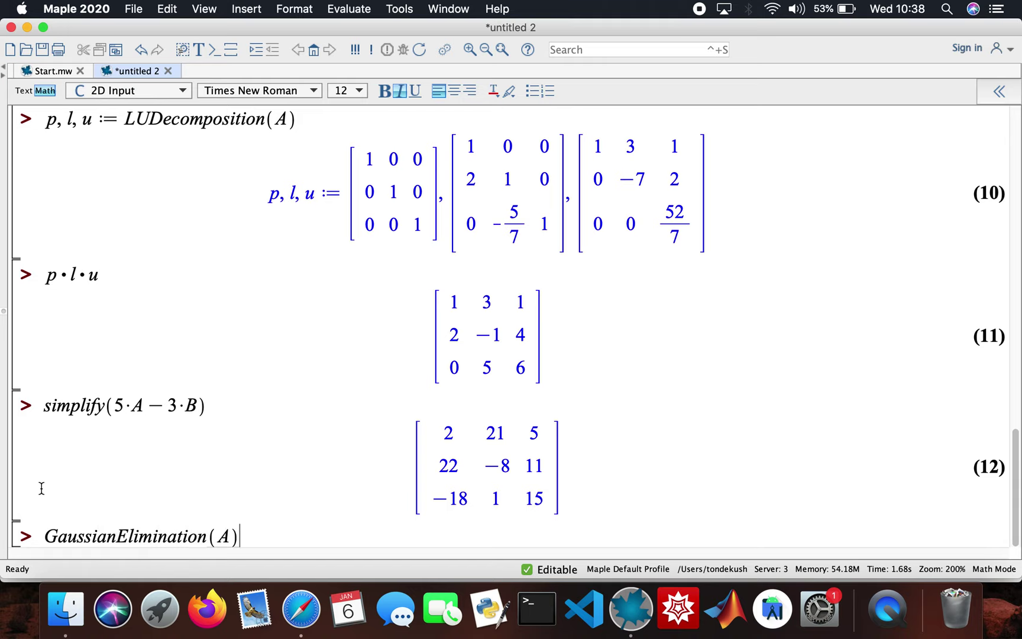
key("Return")
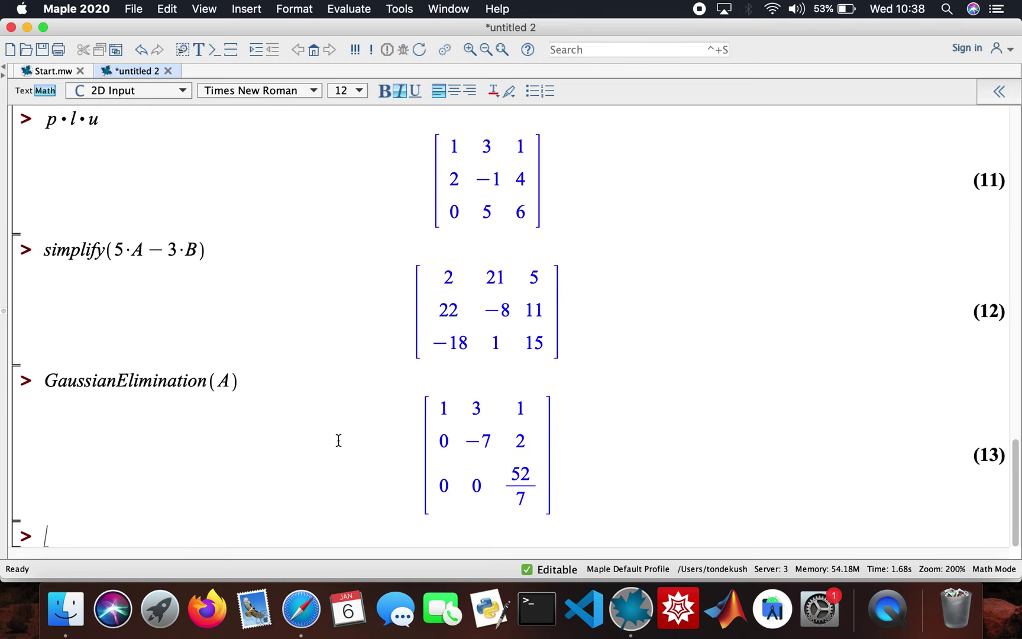
scroll(525, 399, "up", 5)
scroll(525, 399, "down", 3)
scroll(525, 399, "down", 5)
scroll(503, 451, "up", 10)
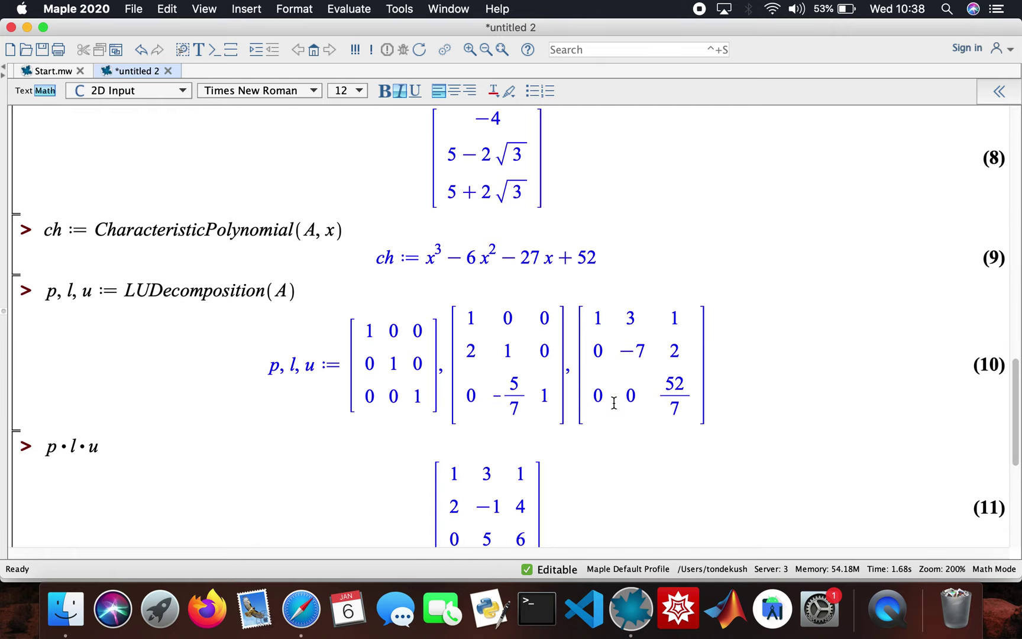
scroll(614, 403, "down", 10)
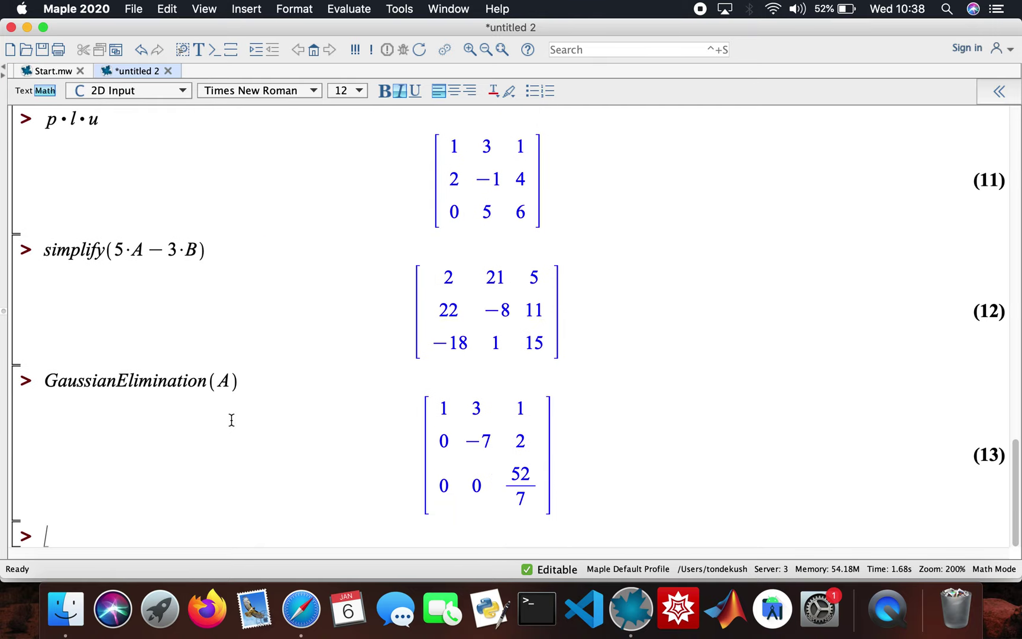
scroll(456, 443, "up", 1)
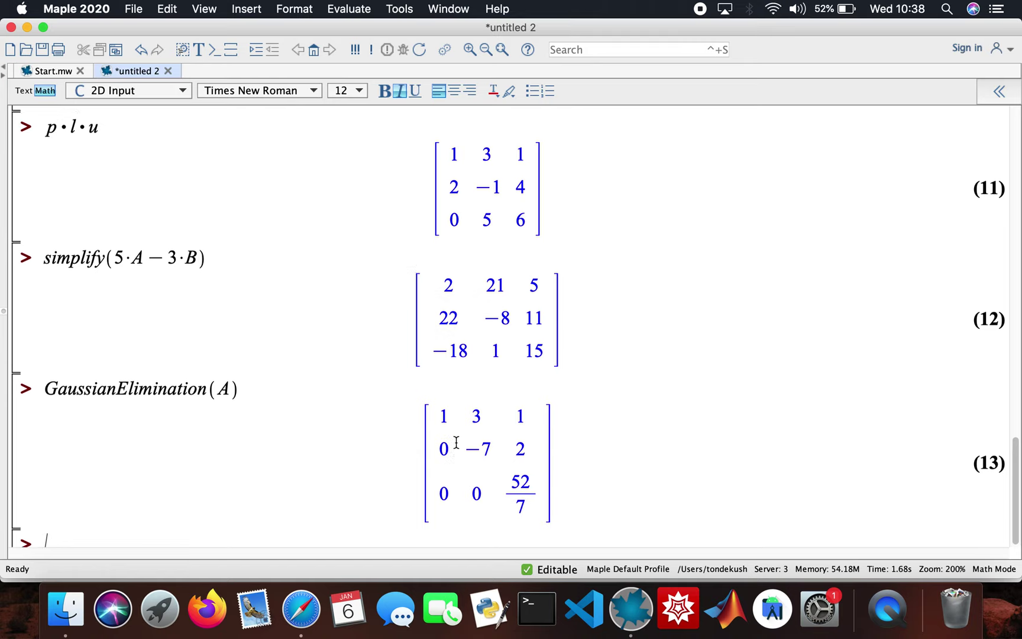
Evaluate the matrix sum simplify(A + B) below the Gaussian elimination result
scroll(456, 443, "up", 10)
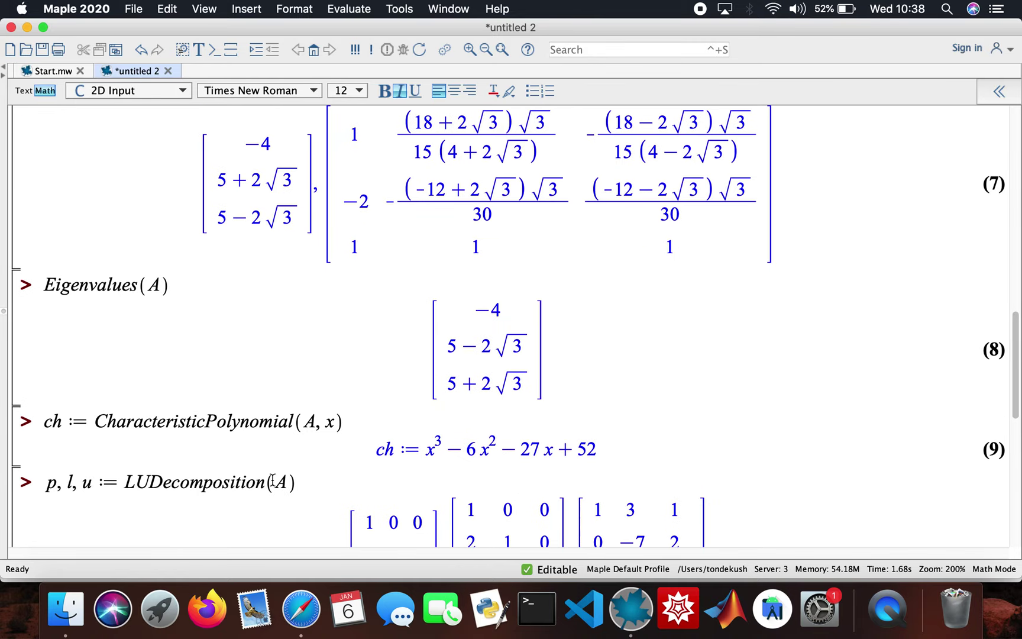
scroll(421, 520, "down", 3)
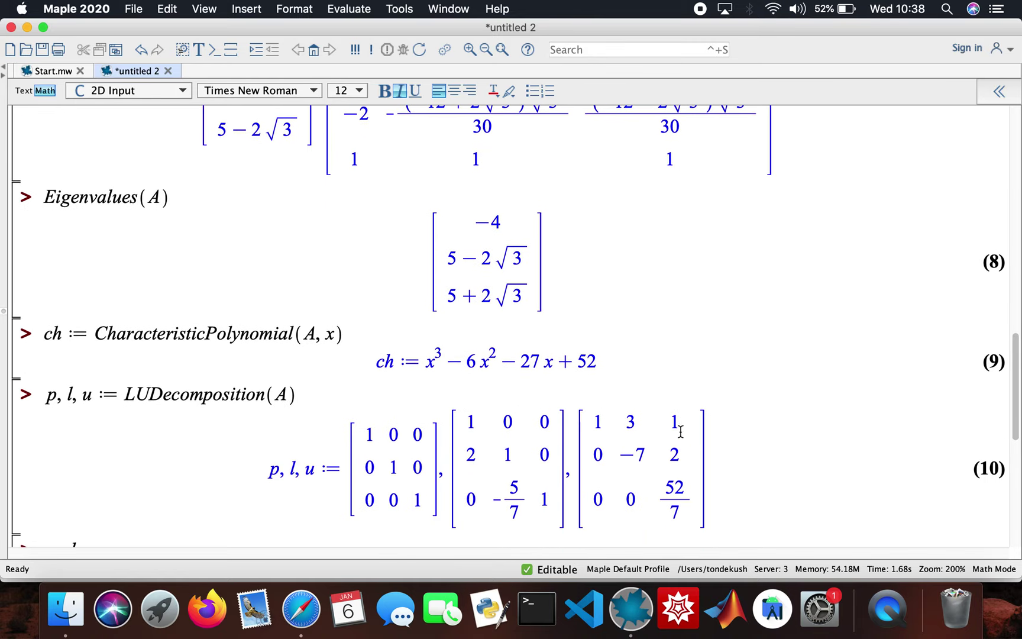
scroll(681, 463, "down", 12)
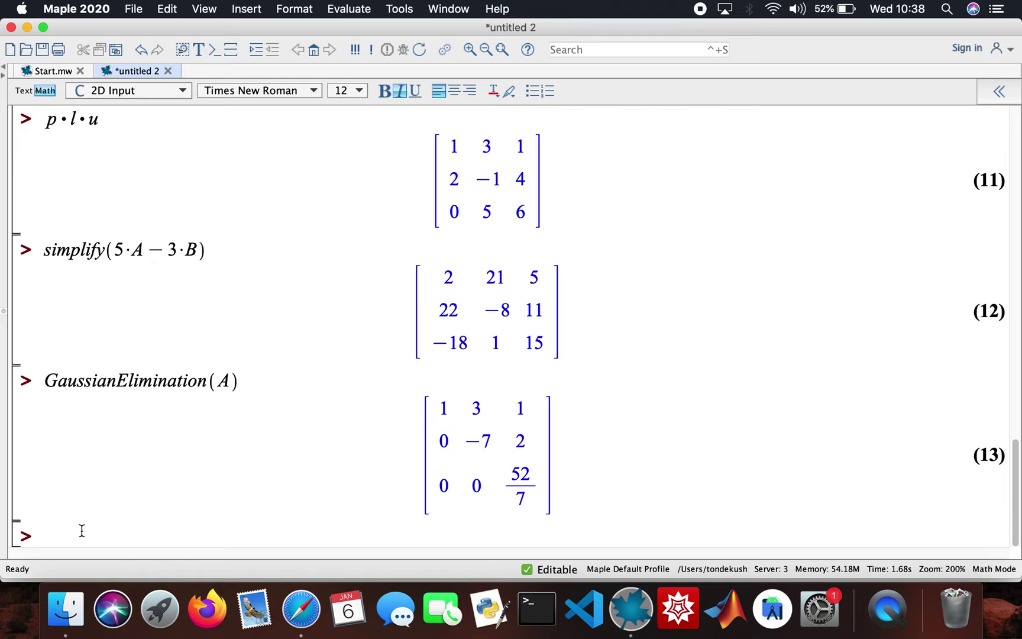
type("simpli")
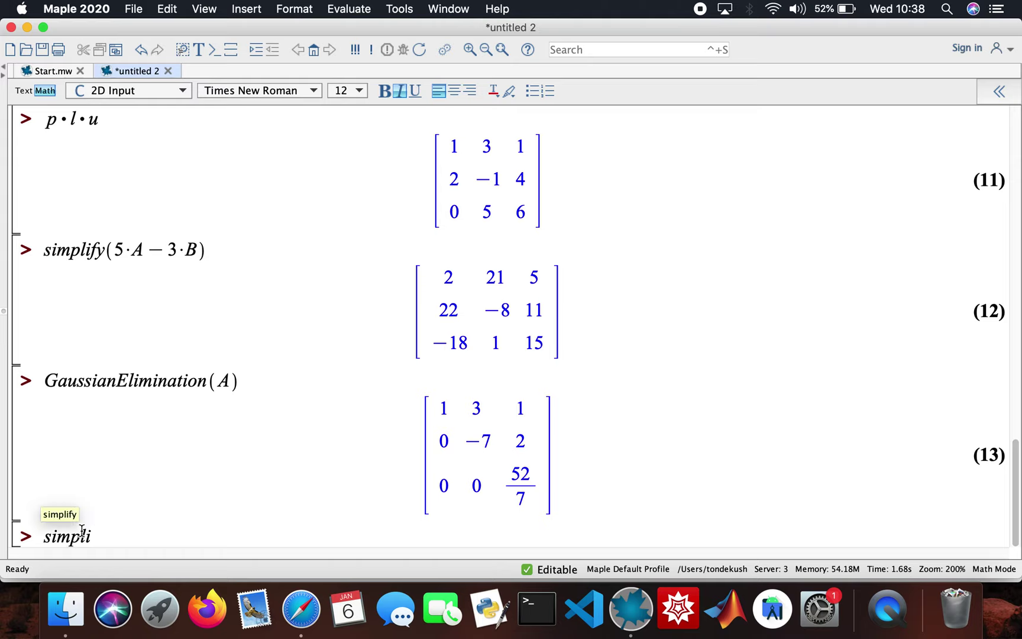
type("fy(")
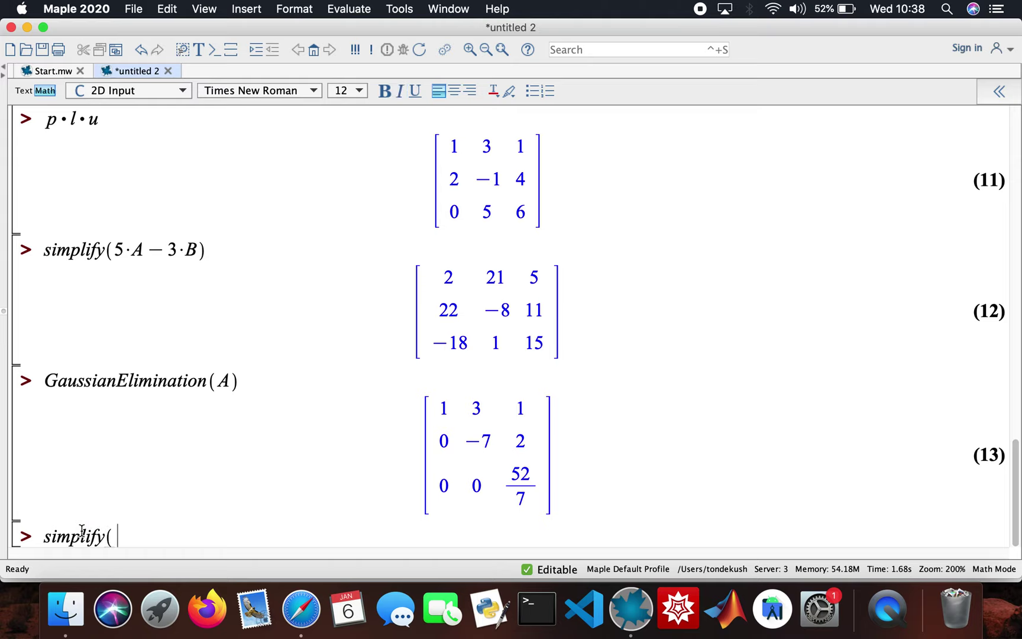
type("A + B)")
key("Return")
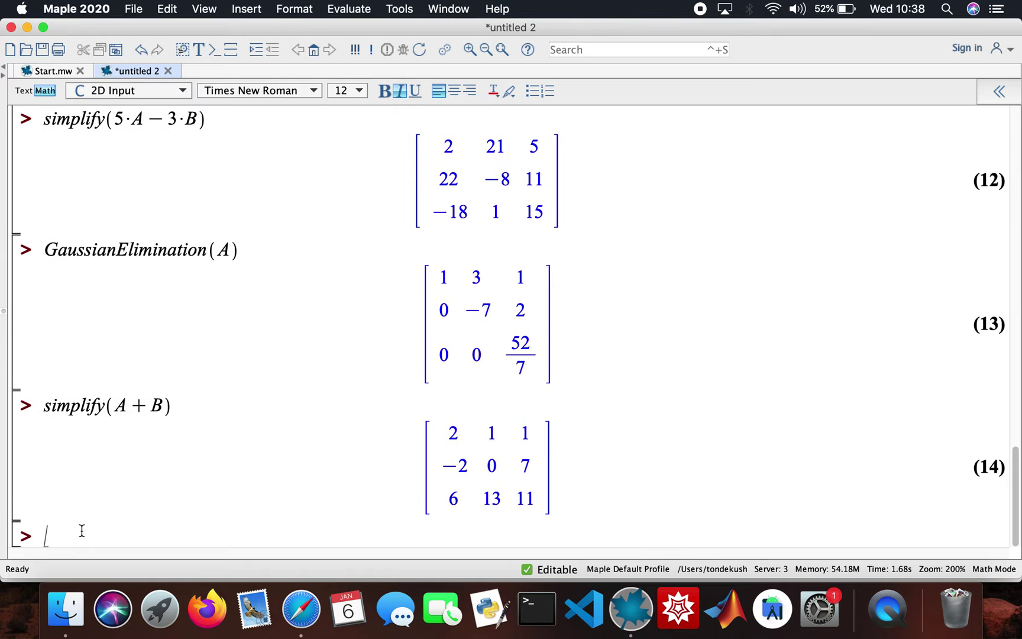
Evaluate the linear combination simplify(3·A + 3·B)
type("simplify(3")
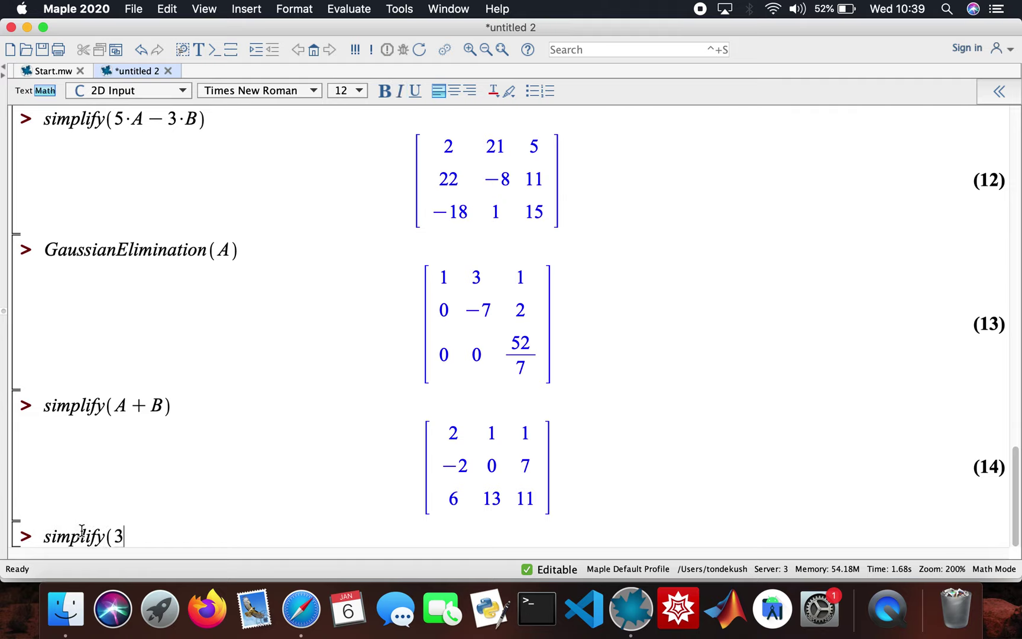
type("*")
type("A+")
type("3")
key("BackSpace")
type("3")
type("*")
type("A")
key("BackSpace")
type("B)")
key("Return")
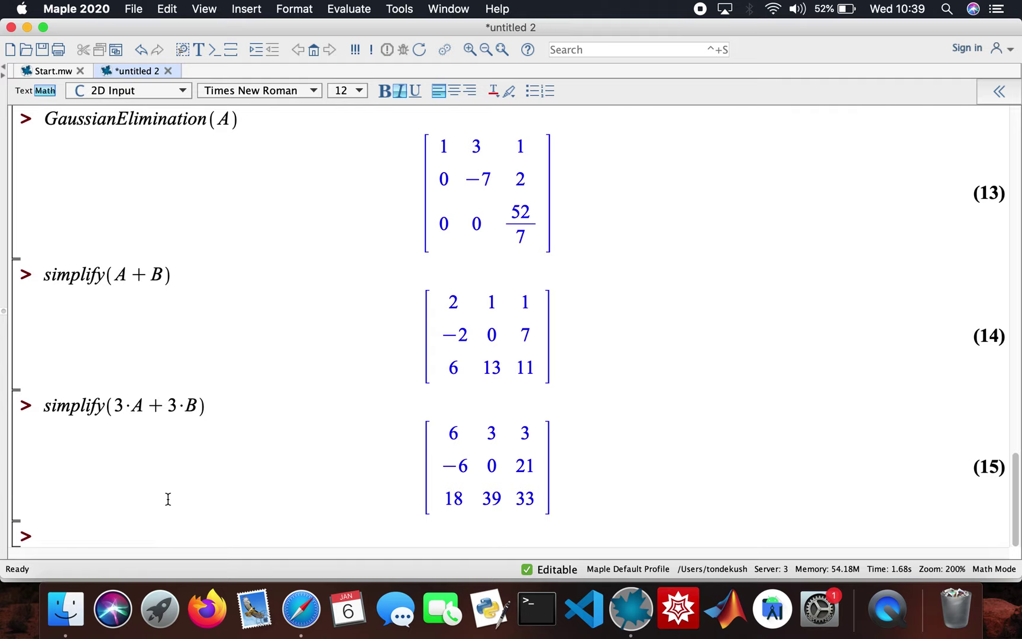
Compute the square of matrix A and the cube of matrix B with MatrixPower(A, 2) and MatrixPower(B, 3)
type("MatrixPower(A, ")
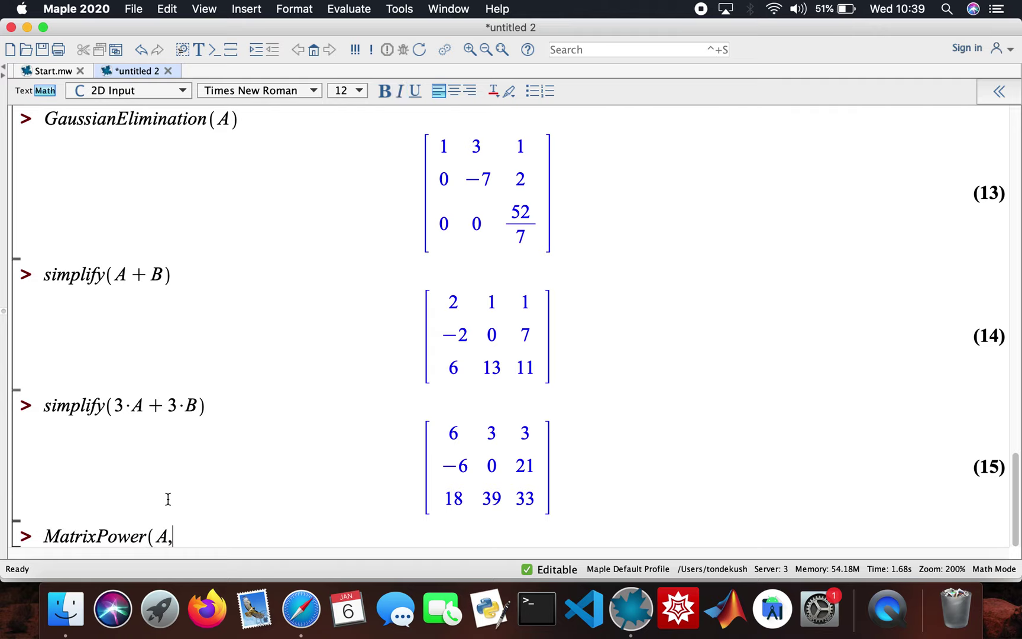
type("2)")
key("Return")
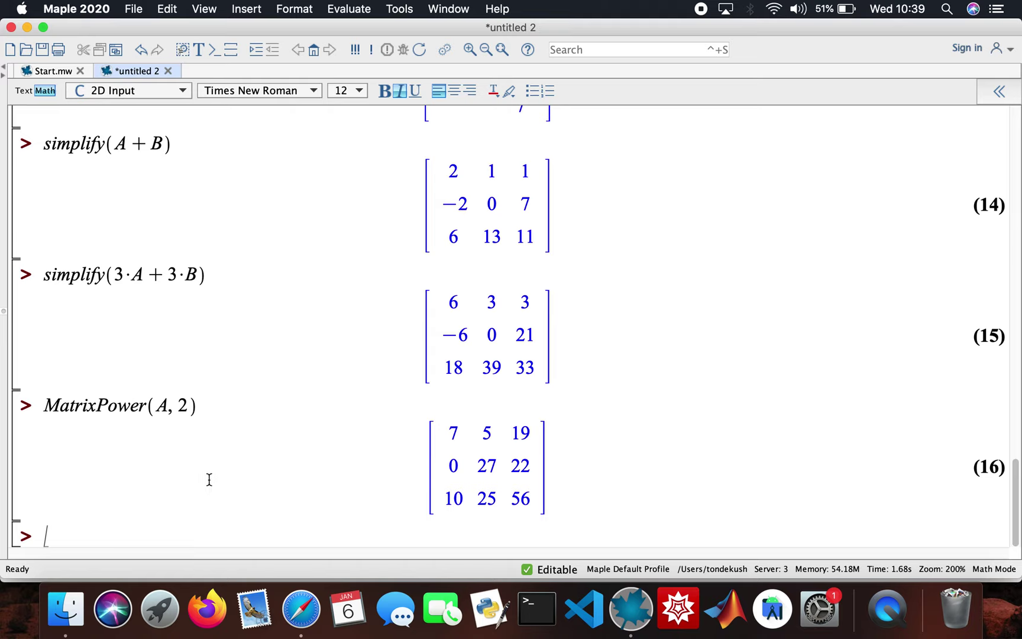
type("MatrixP")
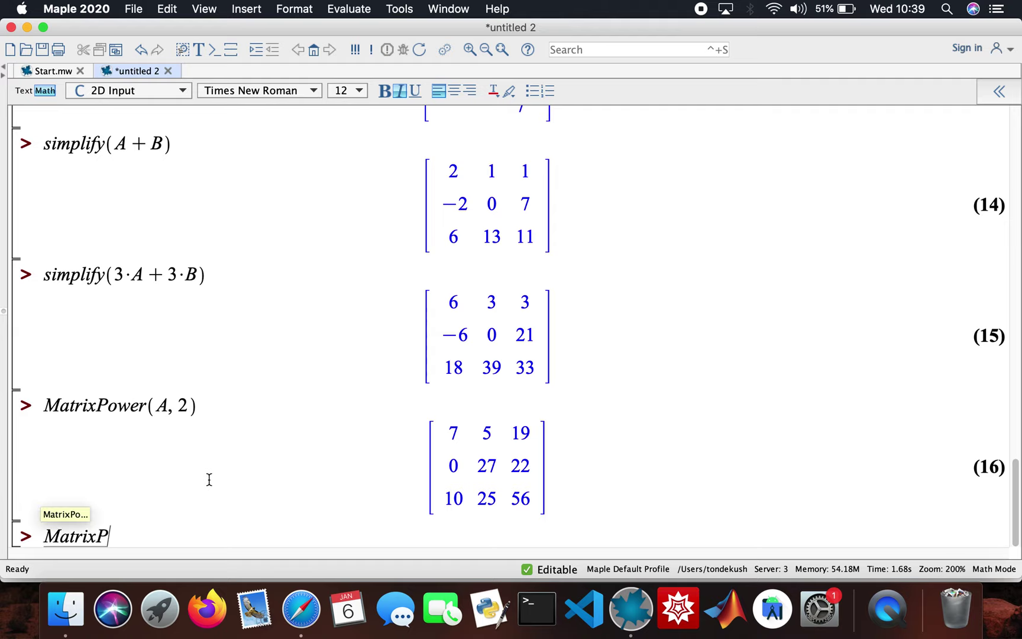
type("ower(B, 3)")
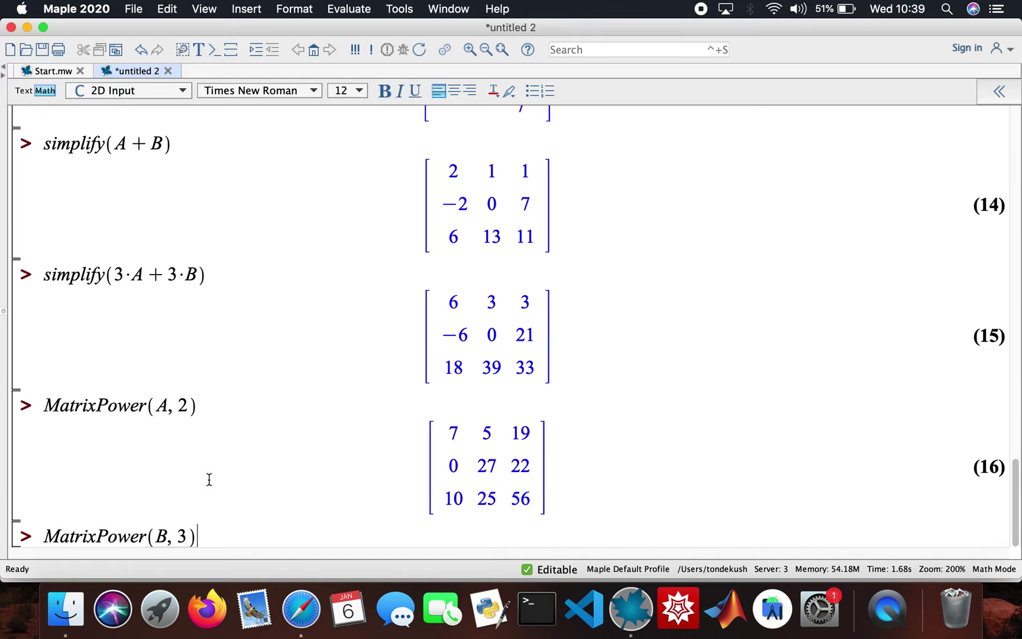
key("Return")
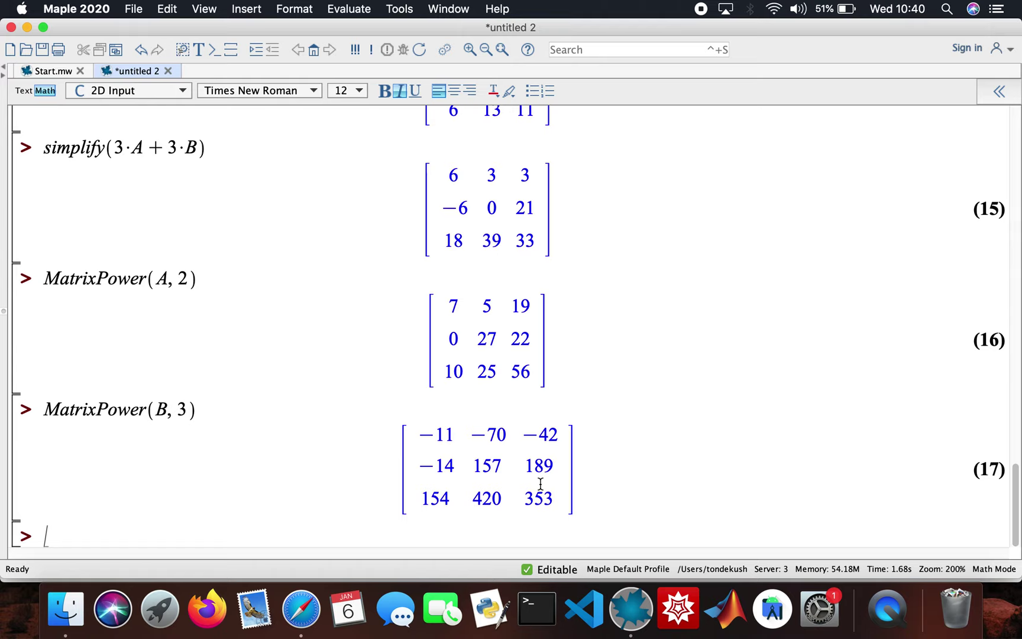
Compute the matrix products in both orders with Multiply(A, B) and Multiply(B, A)
type("Multiply")
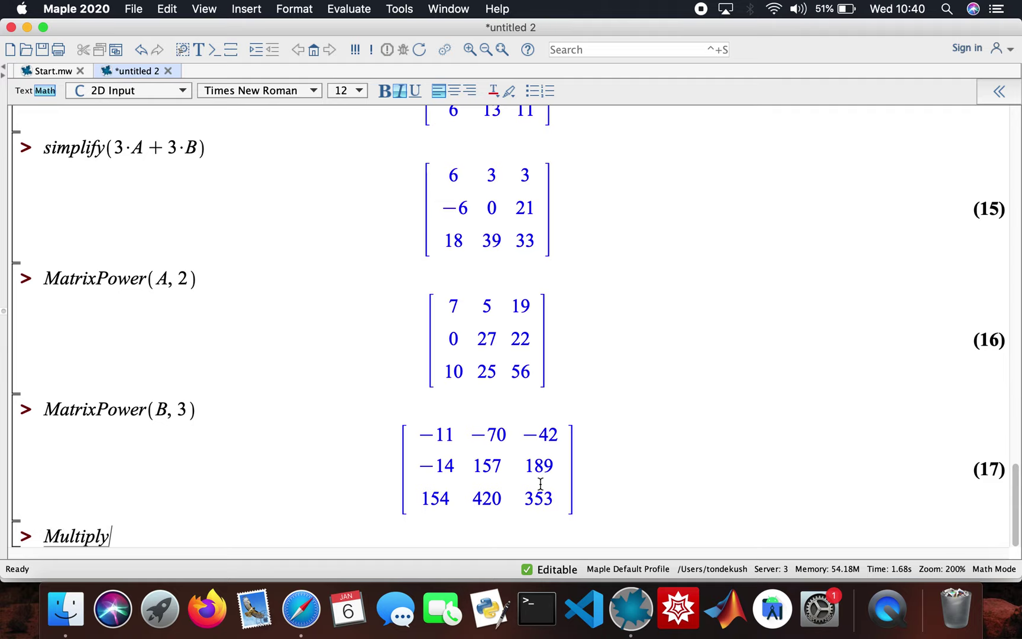
type("(A, B)")
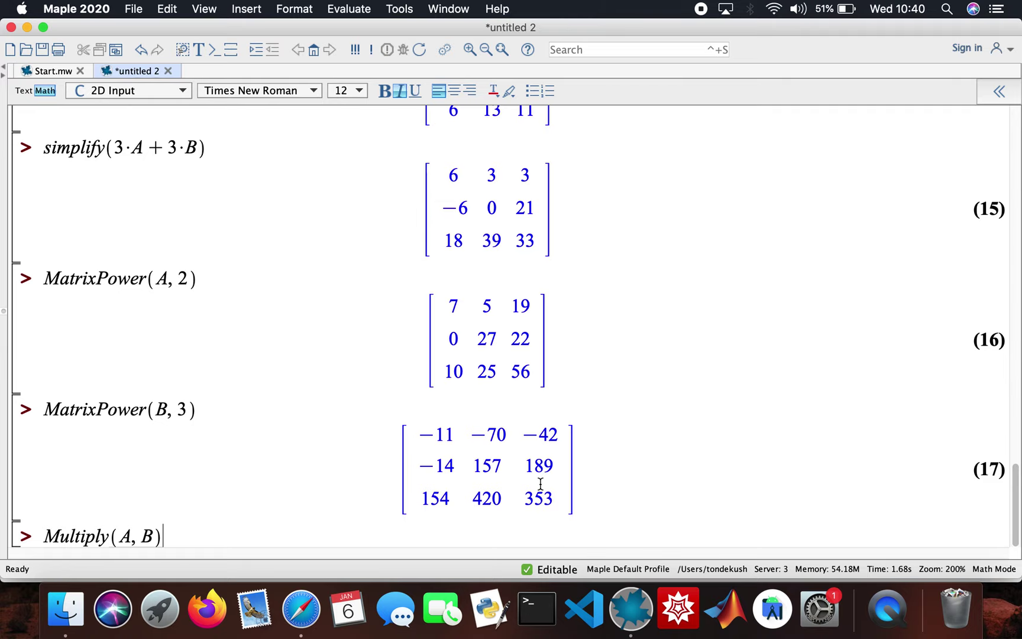
key("Return")
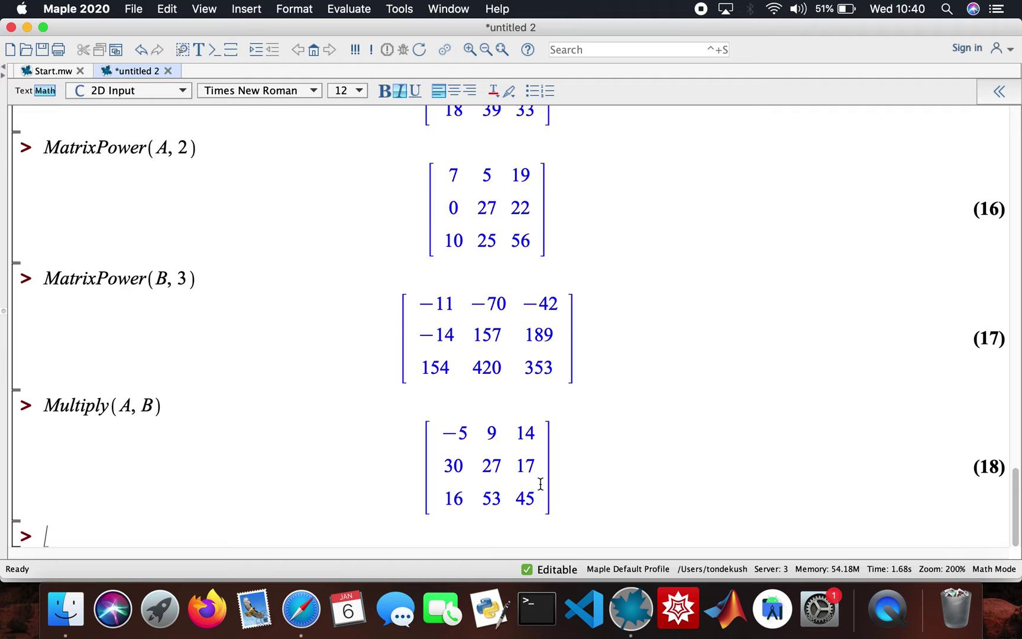
type("Multipl")
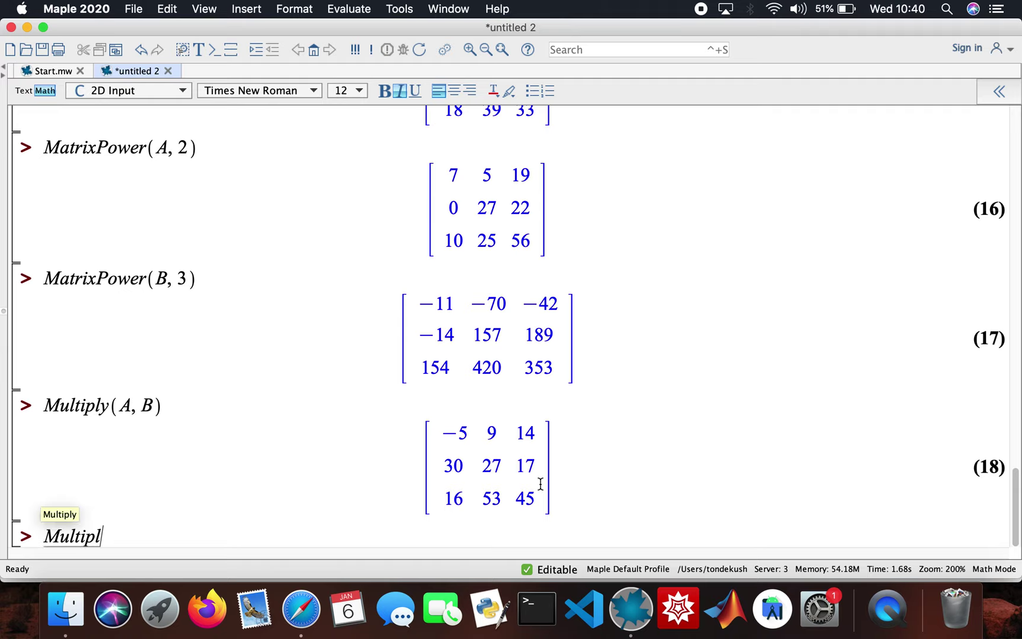
type("y(")
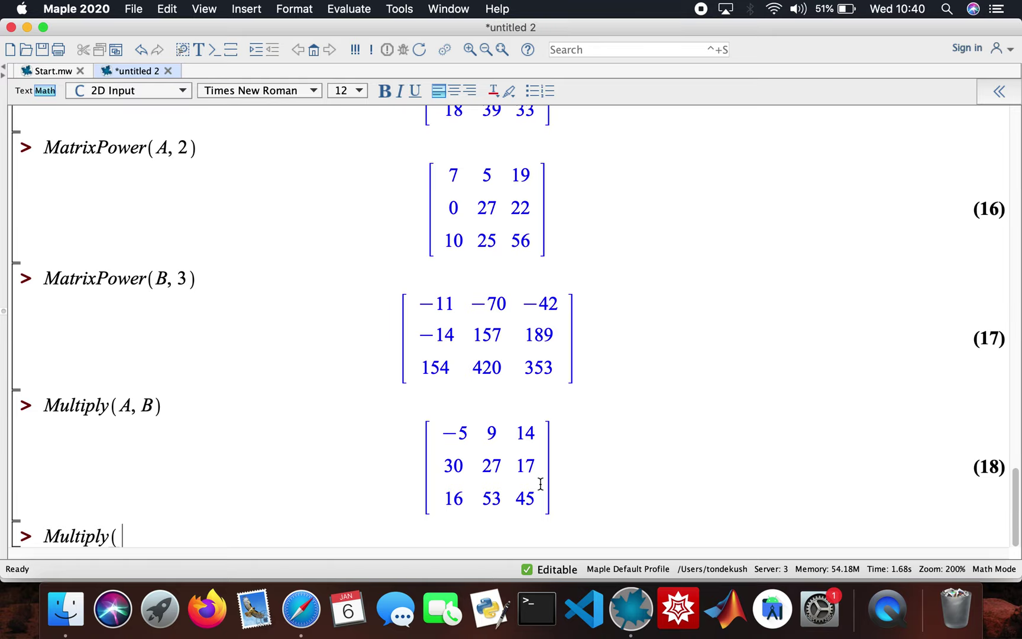
type("B, A)")
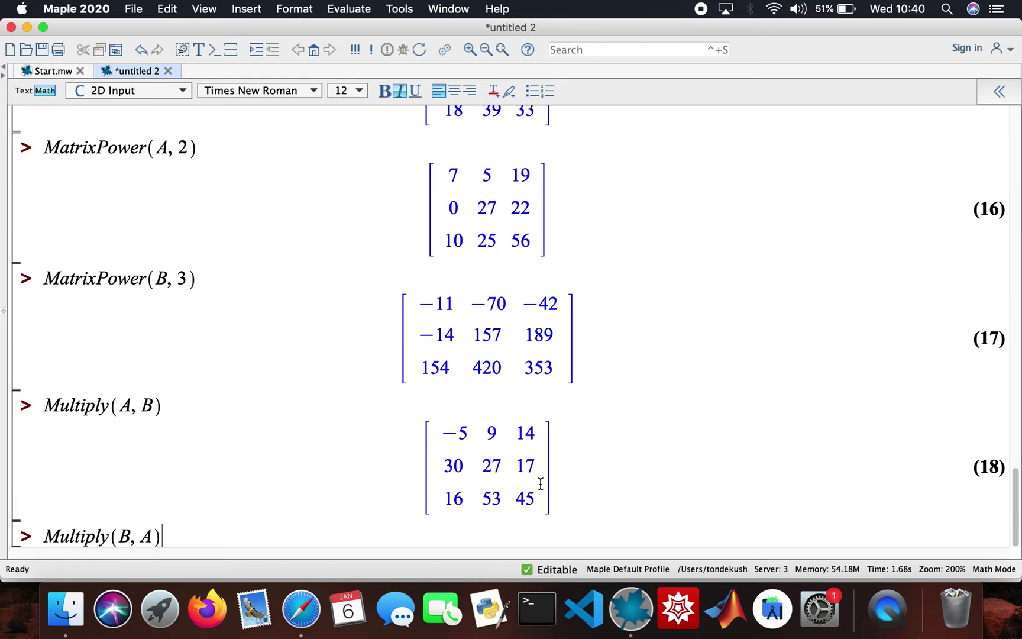
key("Return")
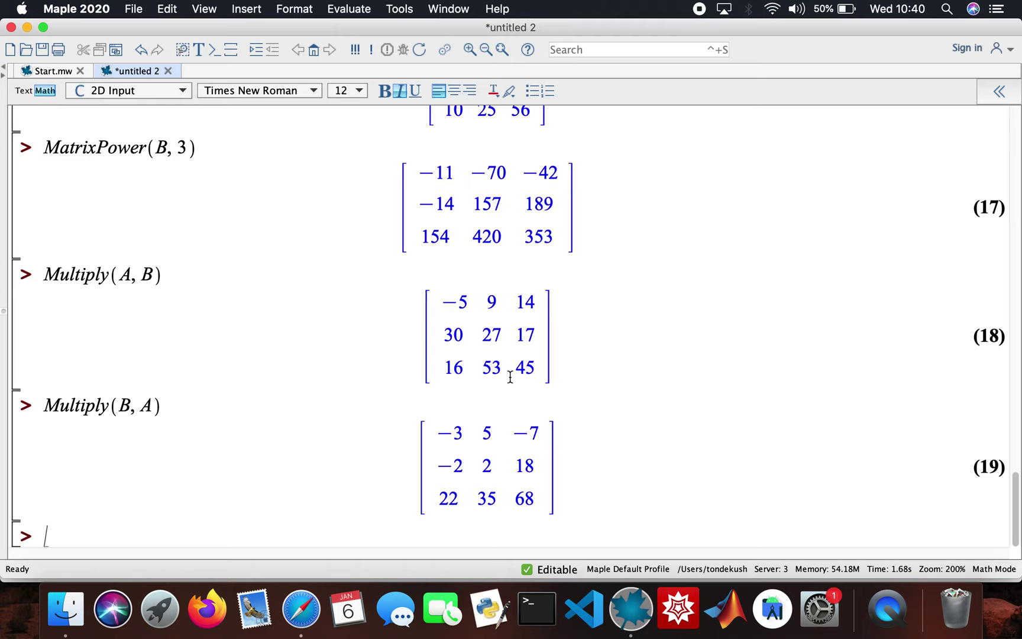
Compute Transpose(A) and compare the result with the original definition of matrix A
type("Transpose(A)")
key("Return")
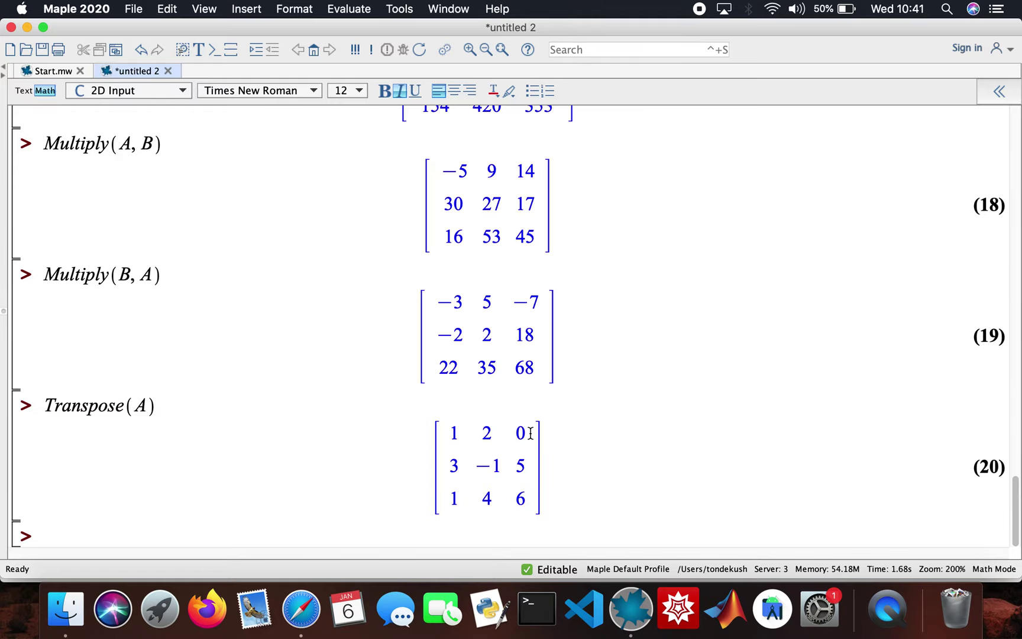
scroll(530, 432, "up", 20)
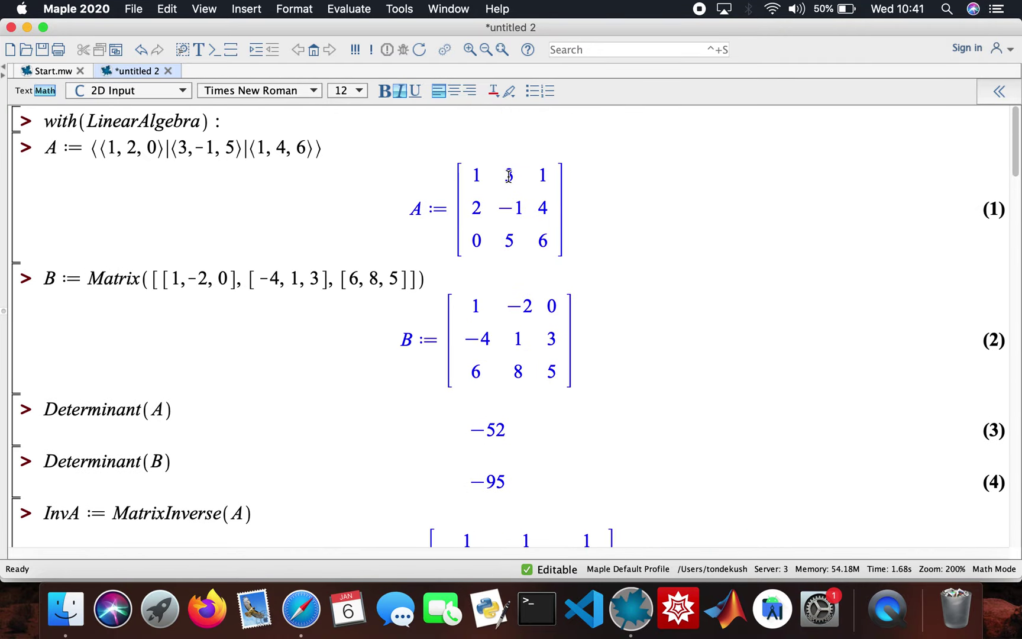